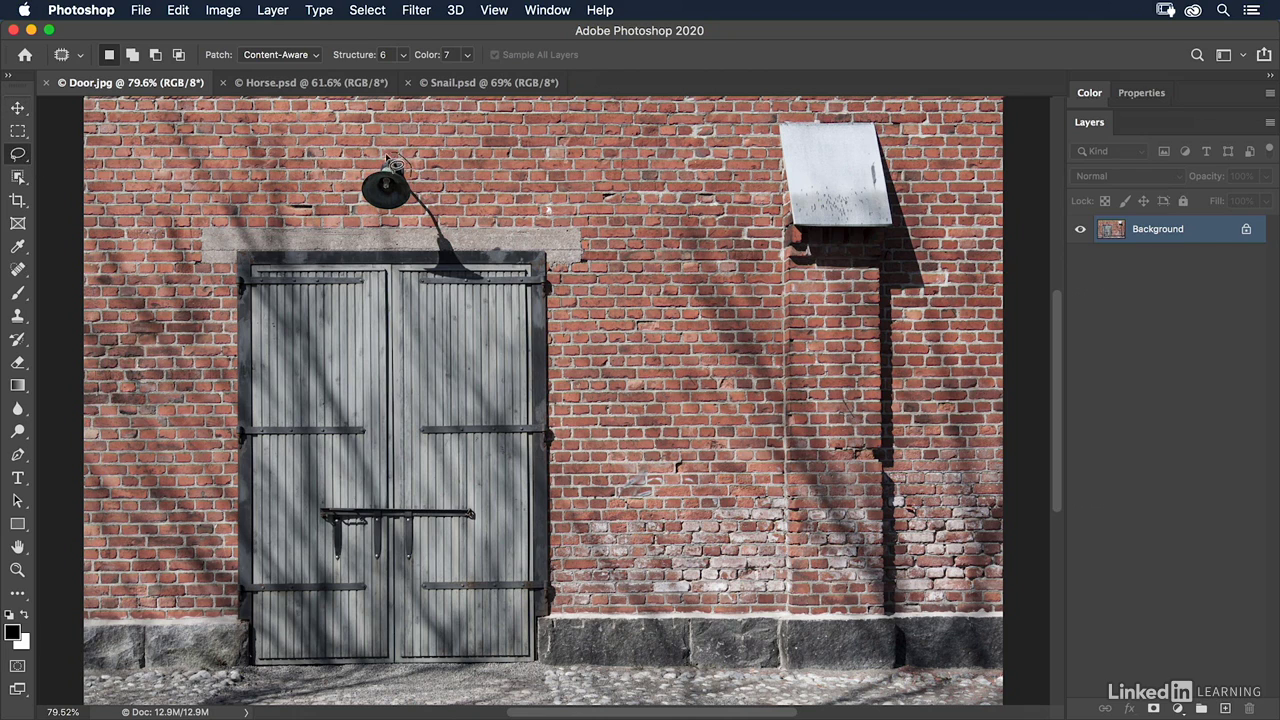
# Step: Draw a freehand outline around the wall lamp in Door.jpg, with its curved arm and shadow
pyautogui.moveTo(395, 163)
pyautogui.mouseDown()
pyautogui.moveTo(371, 172)
pyautogui.moveTo(358, 200)
pyautogui.moveTo(422, 222)
pyautogui.moveTo(446, 262)
pyautogui.moveTo(430, 273)
pyautogui.moveTo(438, 284)
pyautogui.moveTo(486, 288)
pyautogui.moveTo(414, 176)
pyautogui.mouseUp()
# Step: Fill the lamp selection using Content-Aware contents with Color Adaptation enabled
pyautogui.press('l')
pyautogui.click(174, 11)
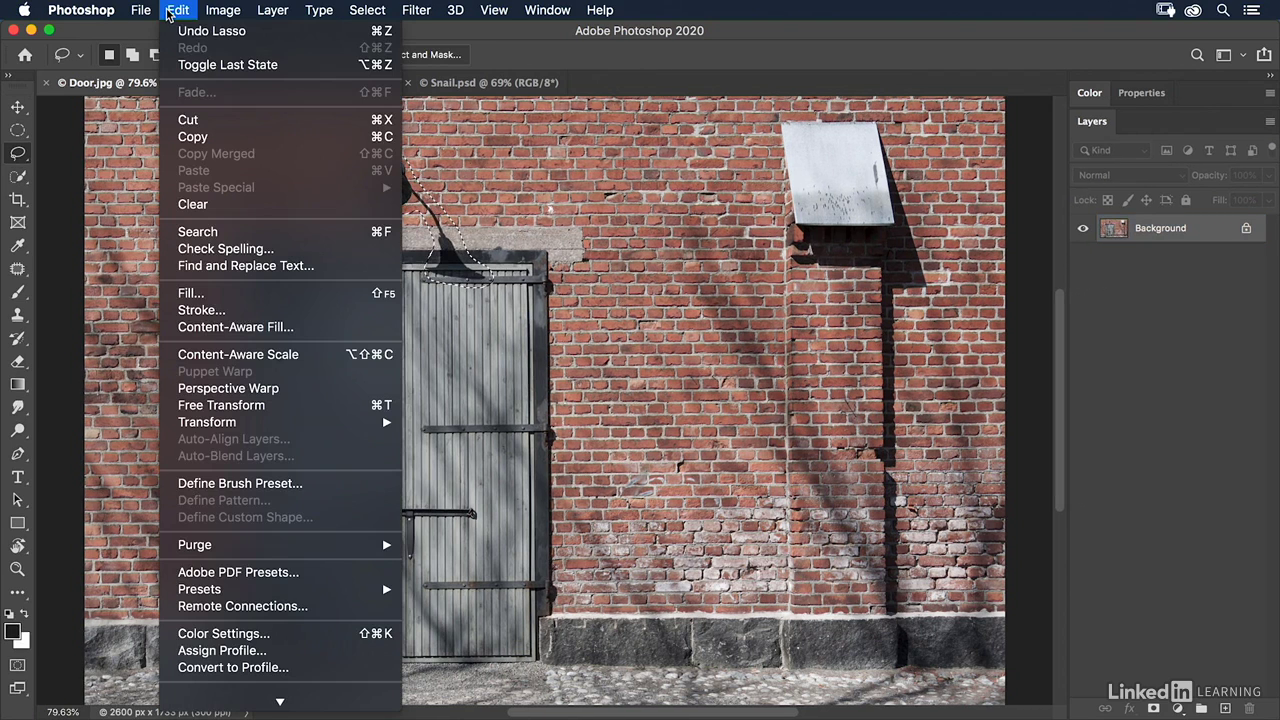
pyautogui.click(194, 293)
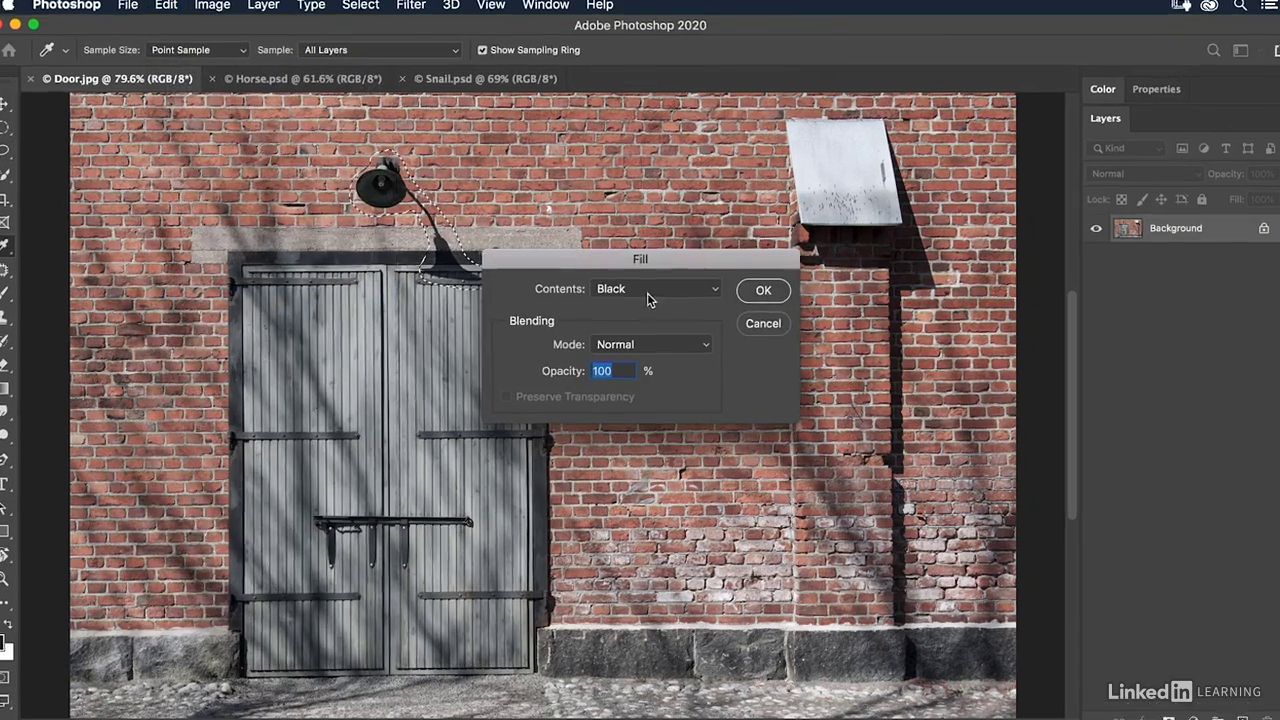
pyautogui.click(660, 290)
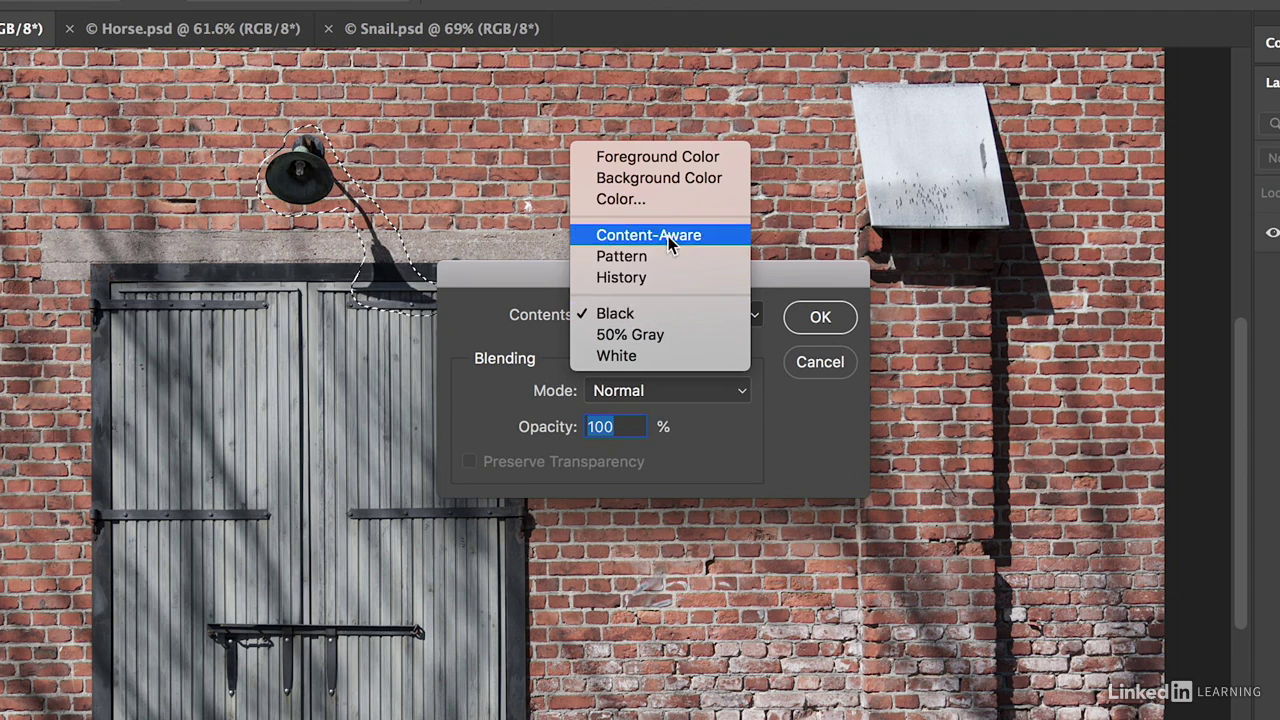
pyautogui.click(668, 236)
pyautogui.click(477, 393)
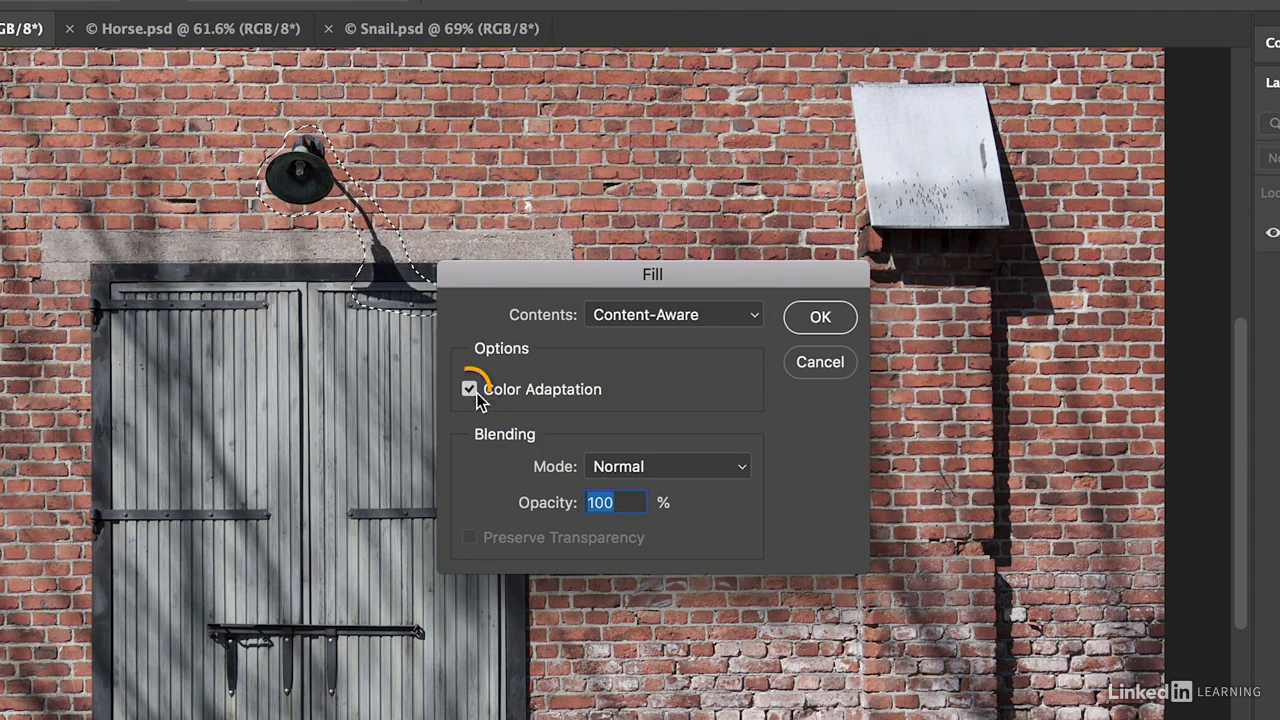
pyautogui.click(814, 318)
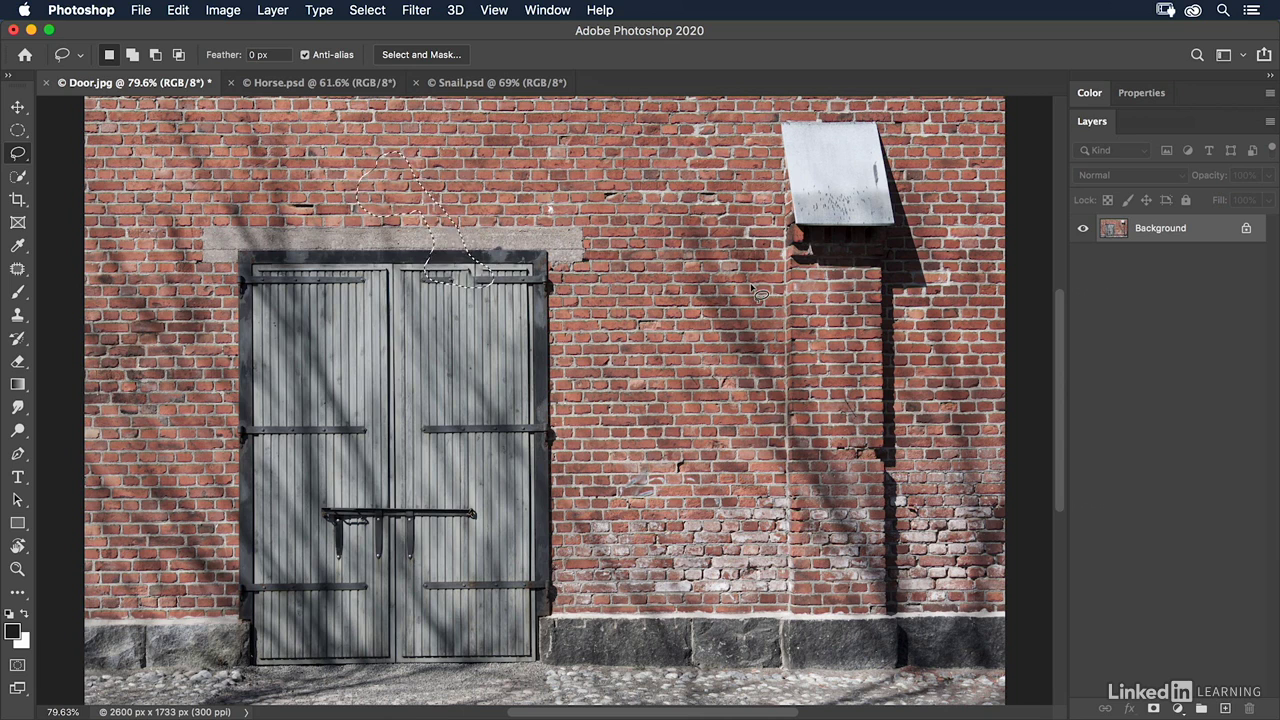
# Step: Deselect so only plain brickwork shows where the lamp was
pyautogui.click(367, 10)
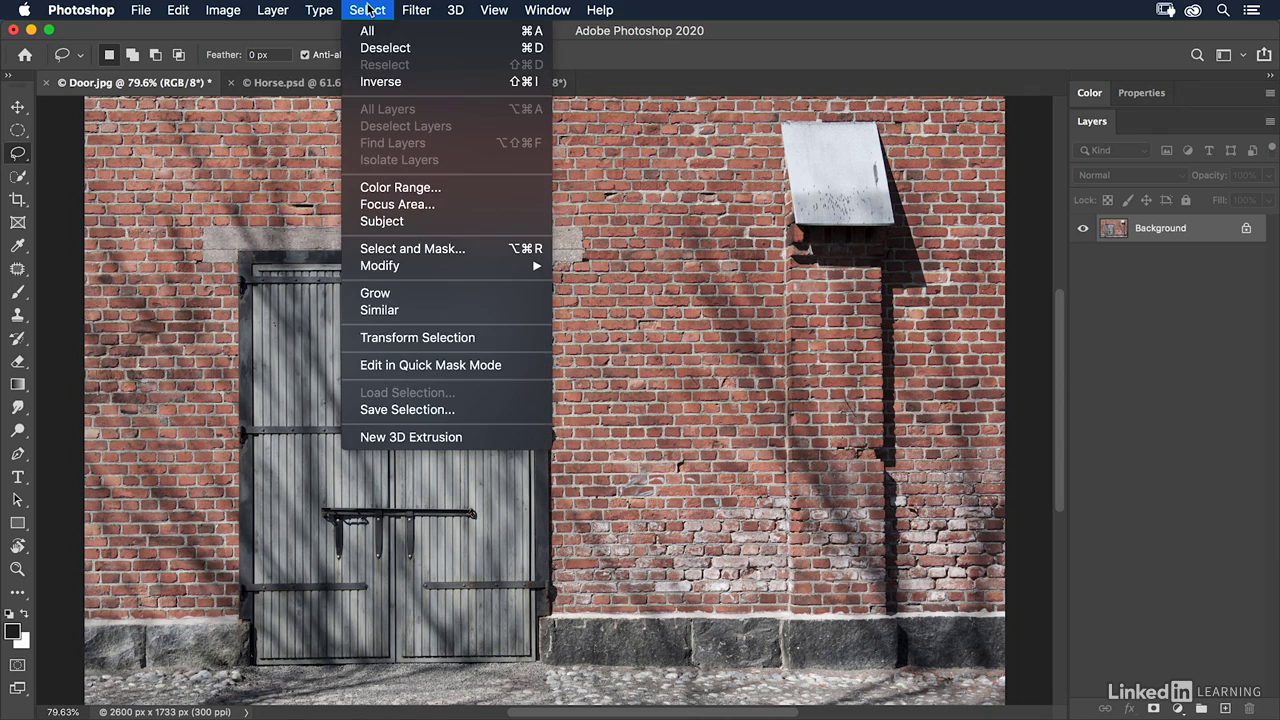
pyautogui.click(378, 50)
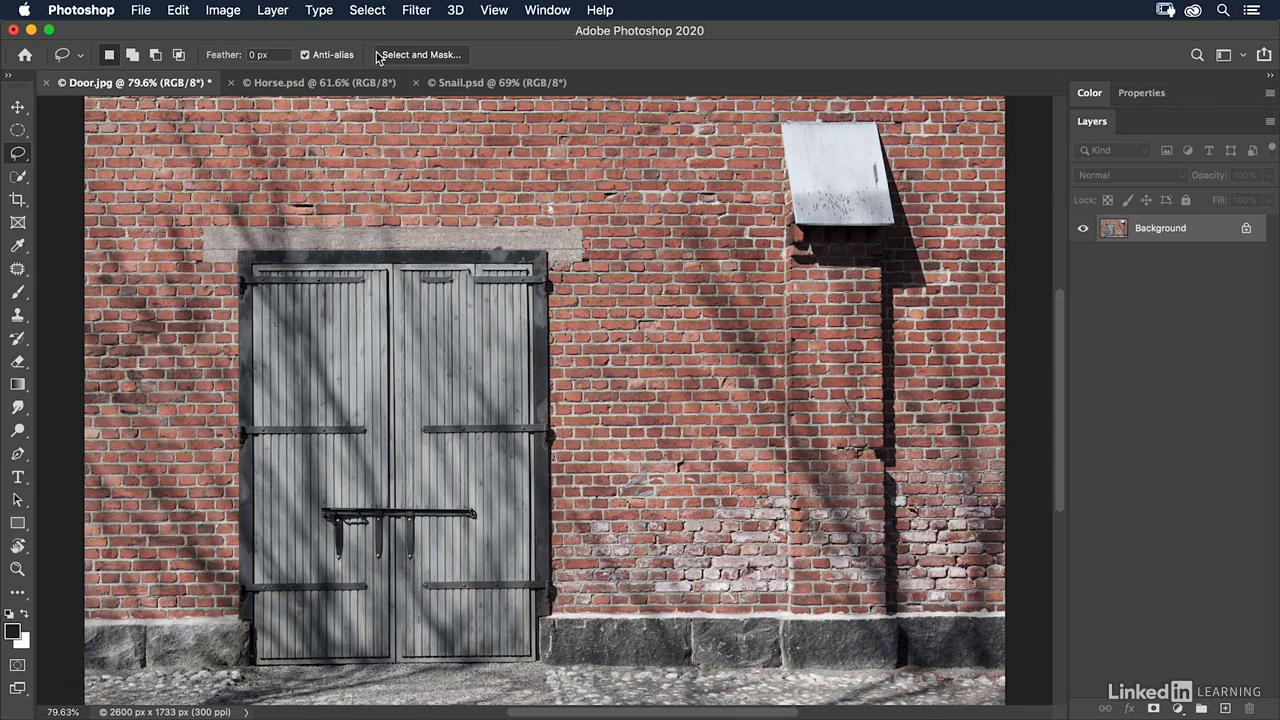
# Step: Switch to Horse.psd and draw a loose lasso around the white hay bales
pyautogui.click(338, 82)
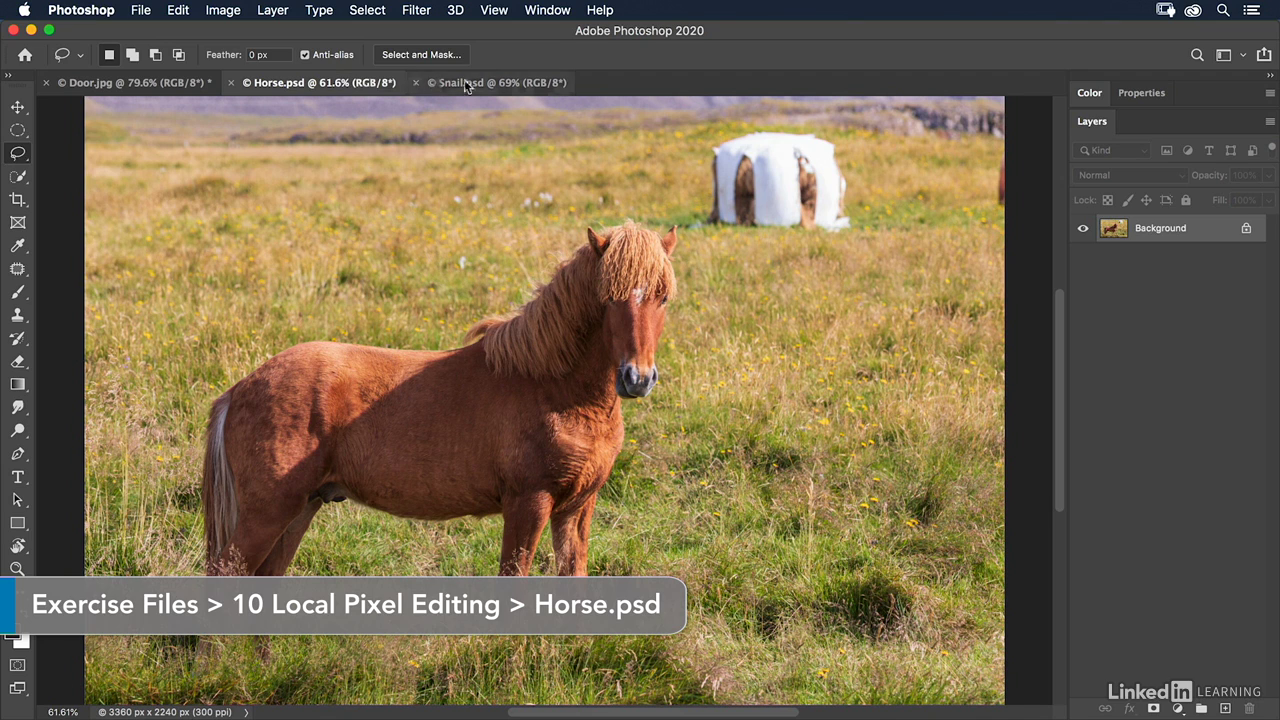
pyautogui.moveTo(768, 127)
pyautogui.mouseDown()
pyautogui.moveTo(705, 146)
pyautogui.moveTo(694, 203)
pyautogui.moveTo(670, 211)
pyautogui.moveTo(681, 228)
pyautogui.moveTo(878, 238)
pyautogui.moveTo(852, 150)
pyautogui.moveTo(818, 128)
pyautogui.moveTo(760, 128)
pyautogui.mouseUp()
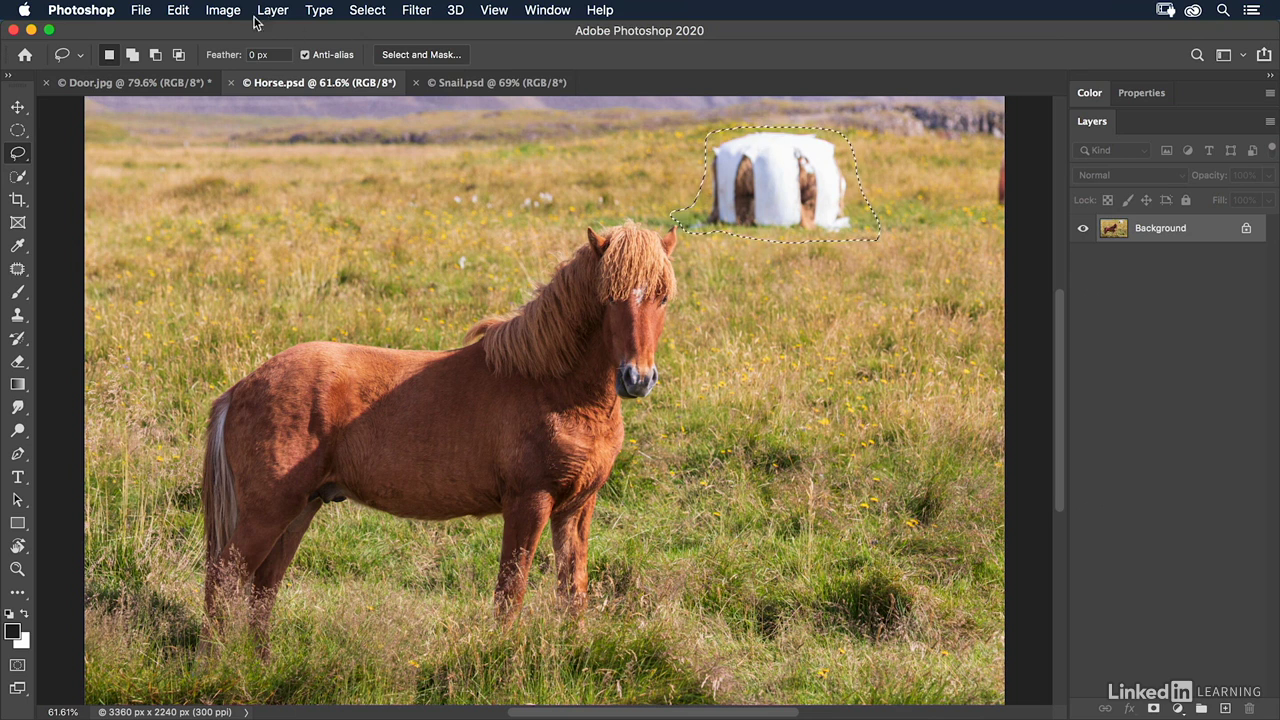
pyautogui.click(180, 10)
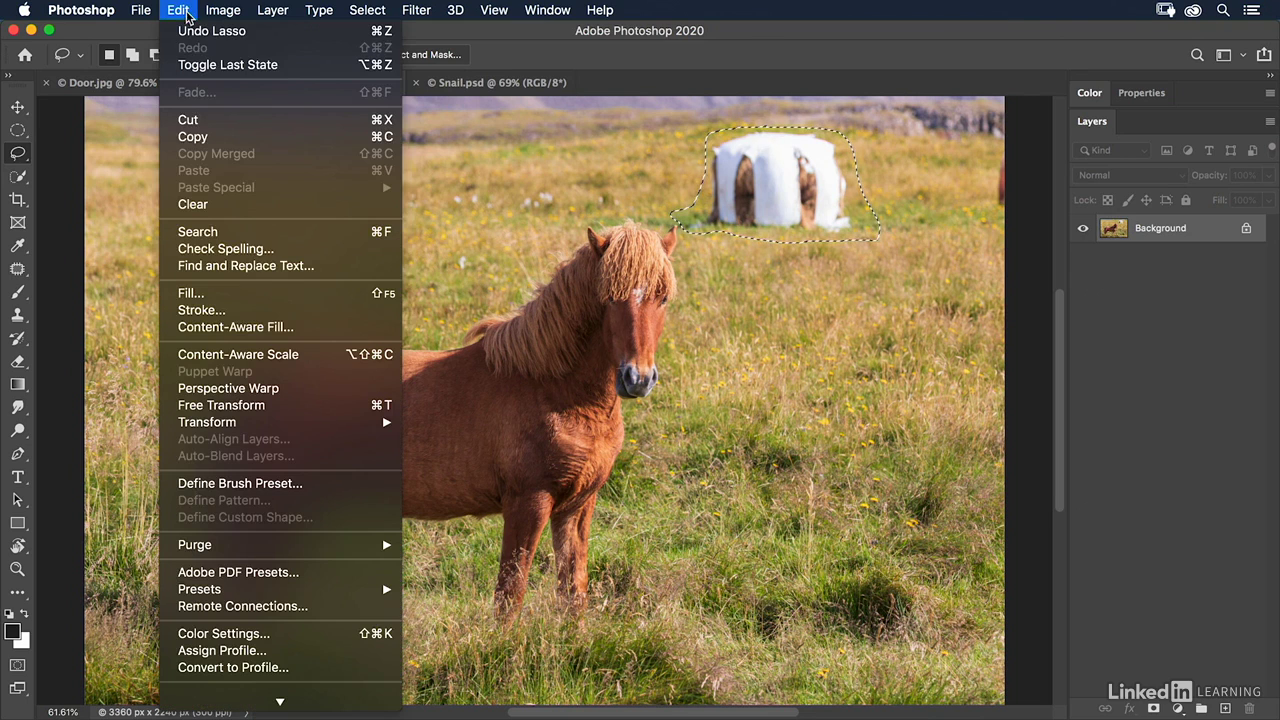
# Step: Open the Content-Aware Fill workspace and expand the Sampling Area Overlay settings
pyautogui.click(226, 326)
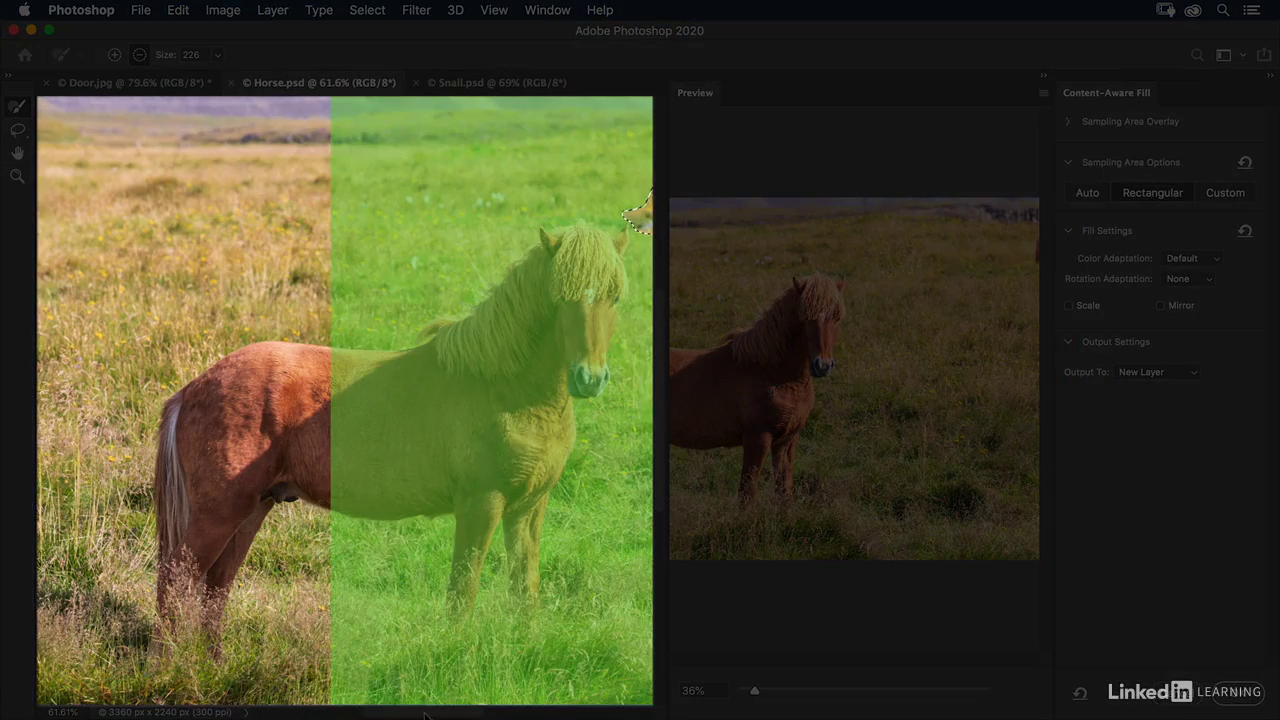
pyautogui.hscroll(5, 457, 360)
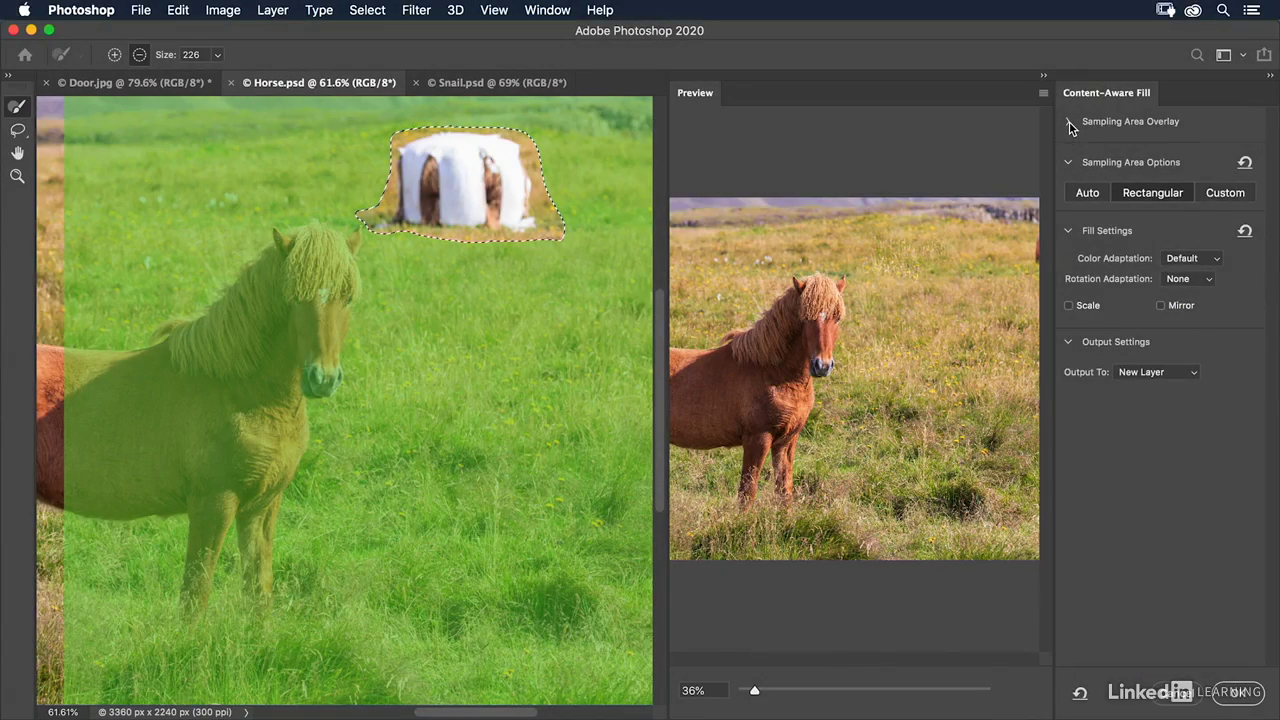
pyautogui.click(1069, 121)
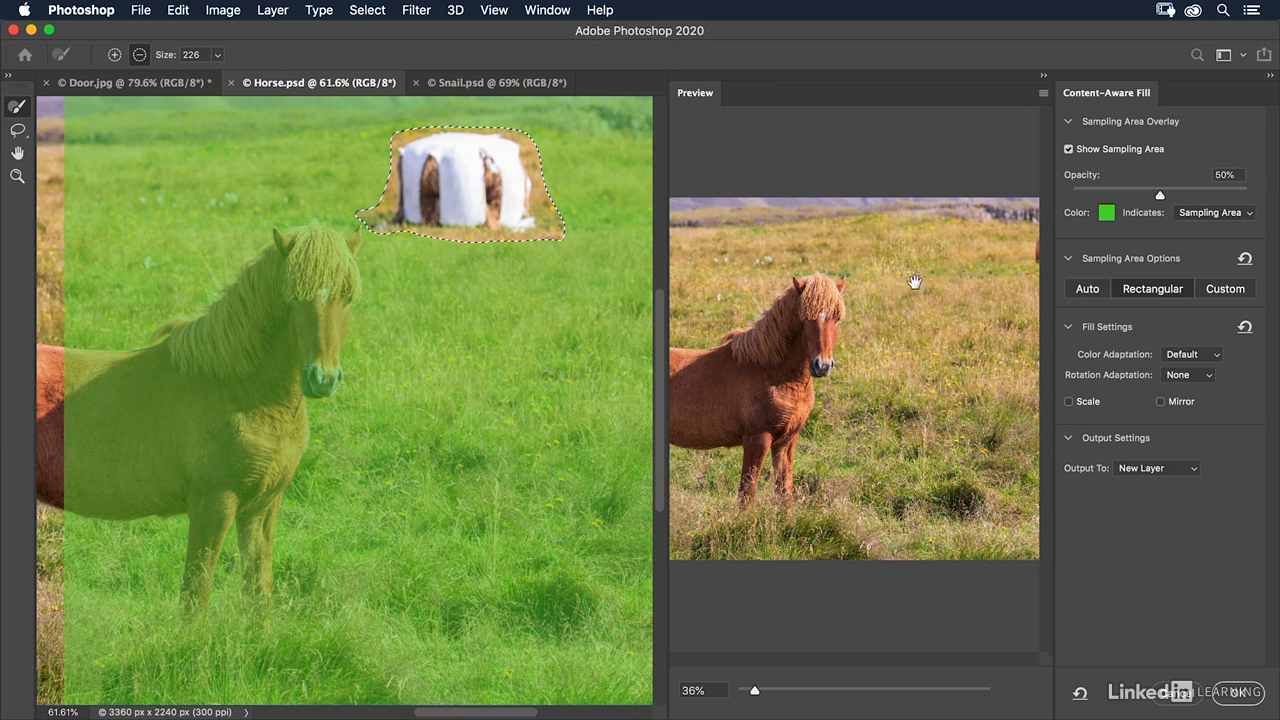
pyautogui.scroll(3, 891, 251)
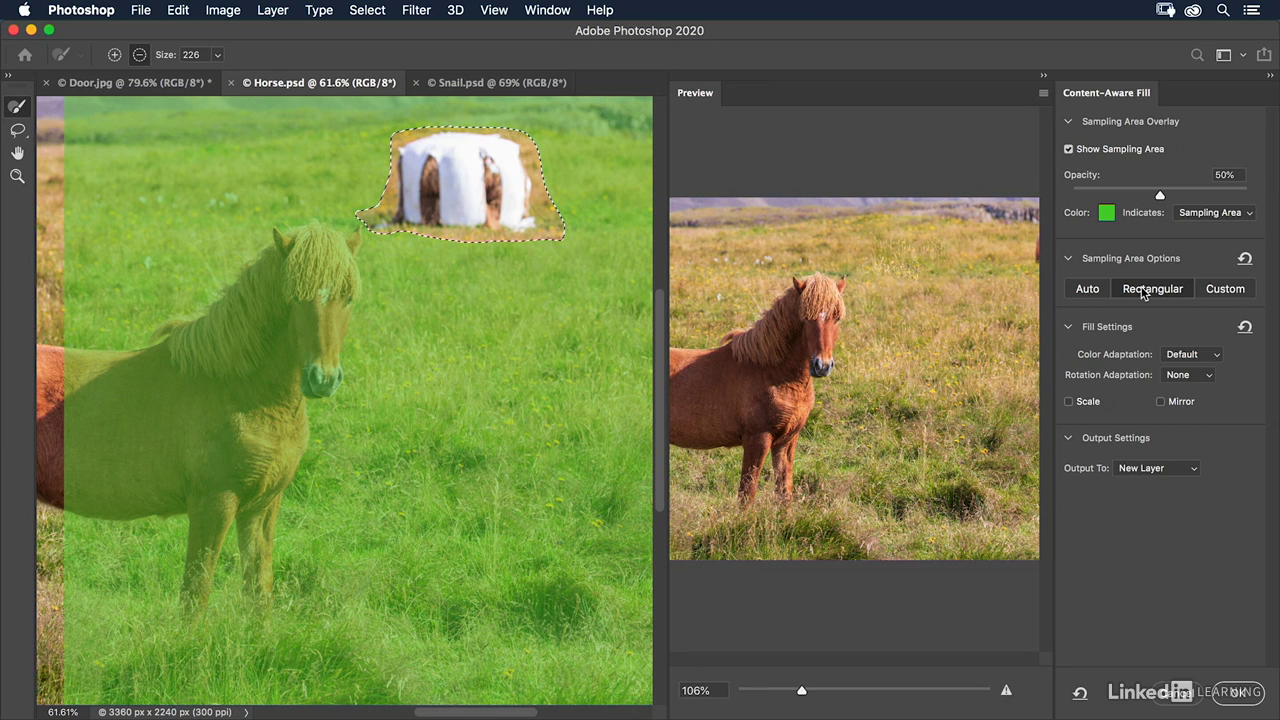
pyautogui.click(1088, 289)
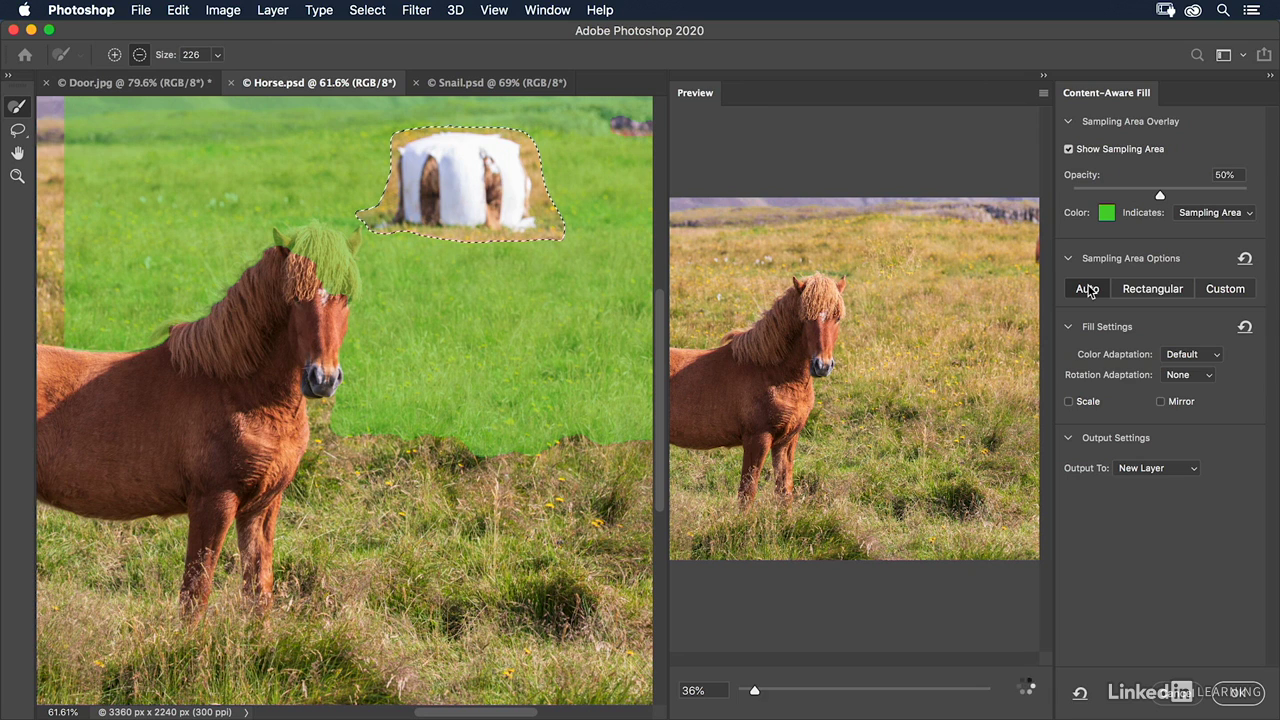
pyautogui.keyDown('super'); pyautogui.click(894, 263); pyautogui.keyUp('super')
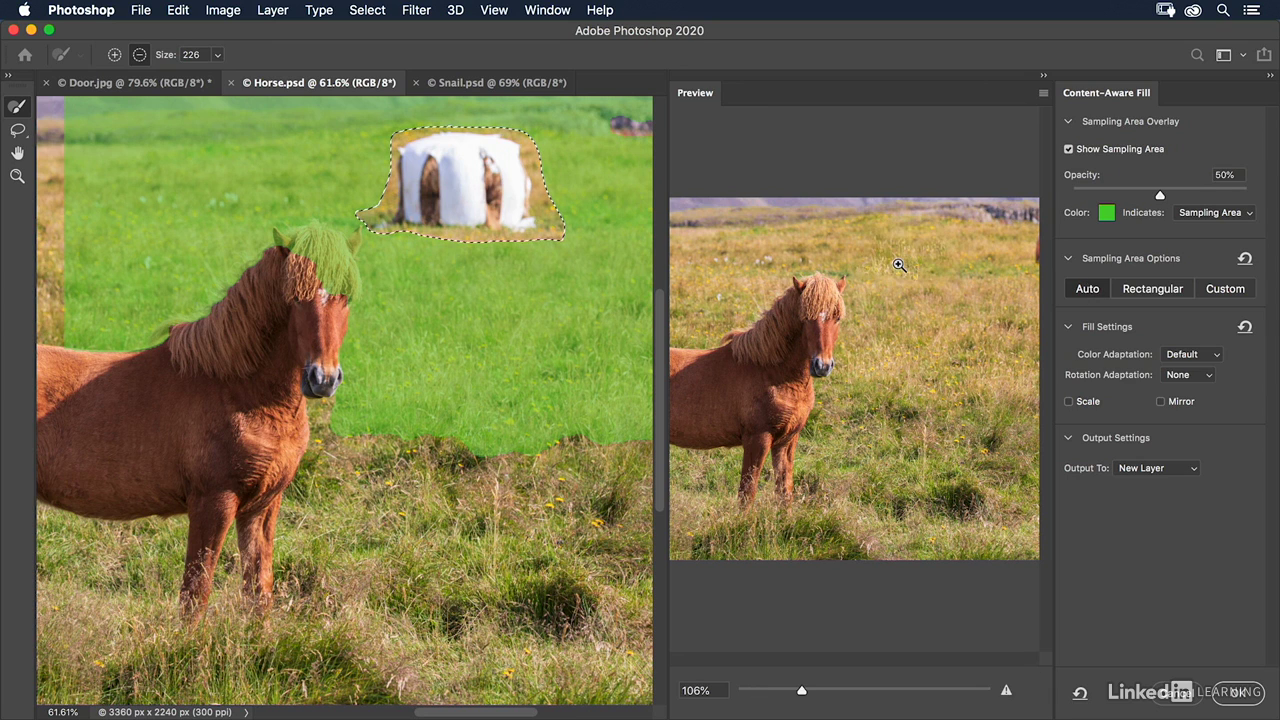
pyautogui.press('super+0')
pyautogui.click(1141, 288)
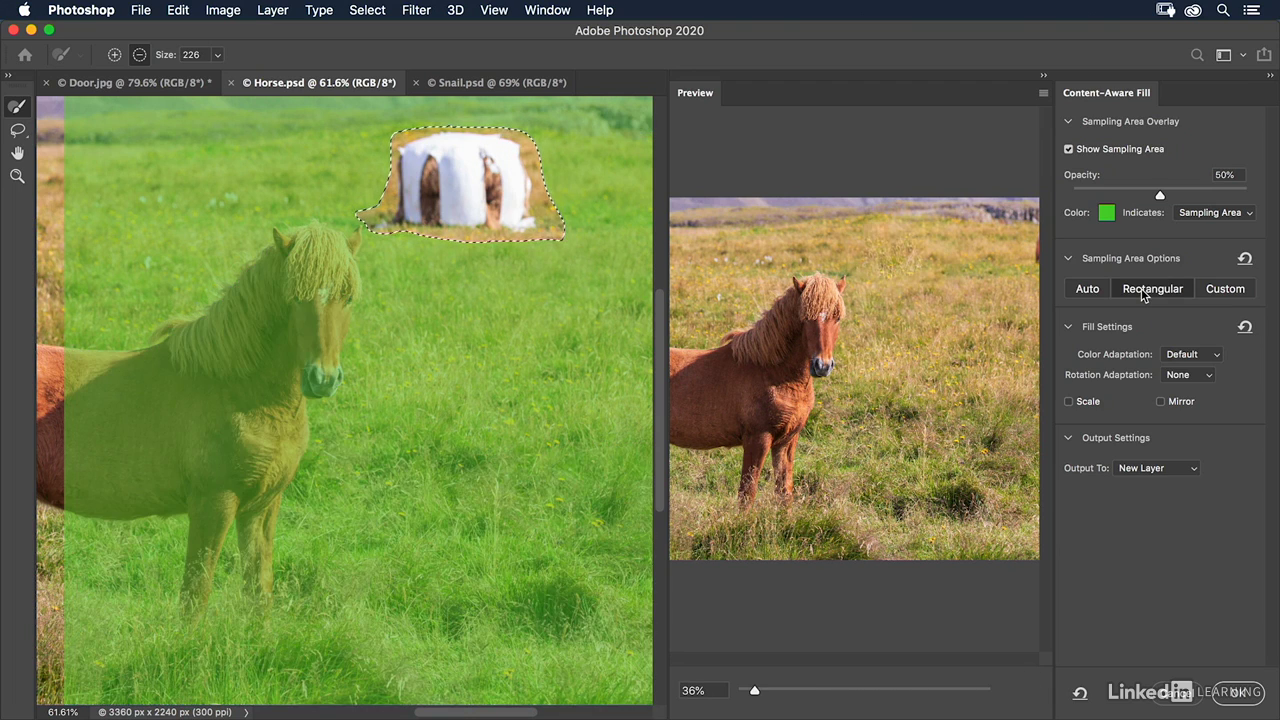
# Step: Switch sampling to Custom and paint grass sources left and right of the bale
pyautogui.click(1206, 291)
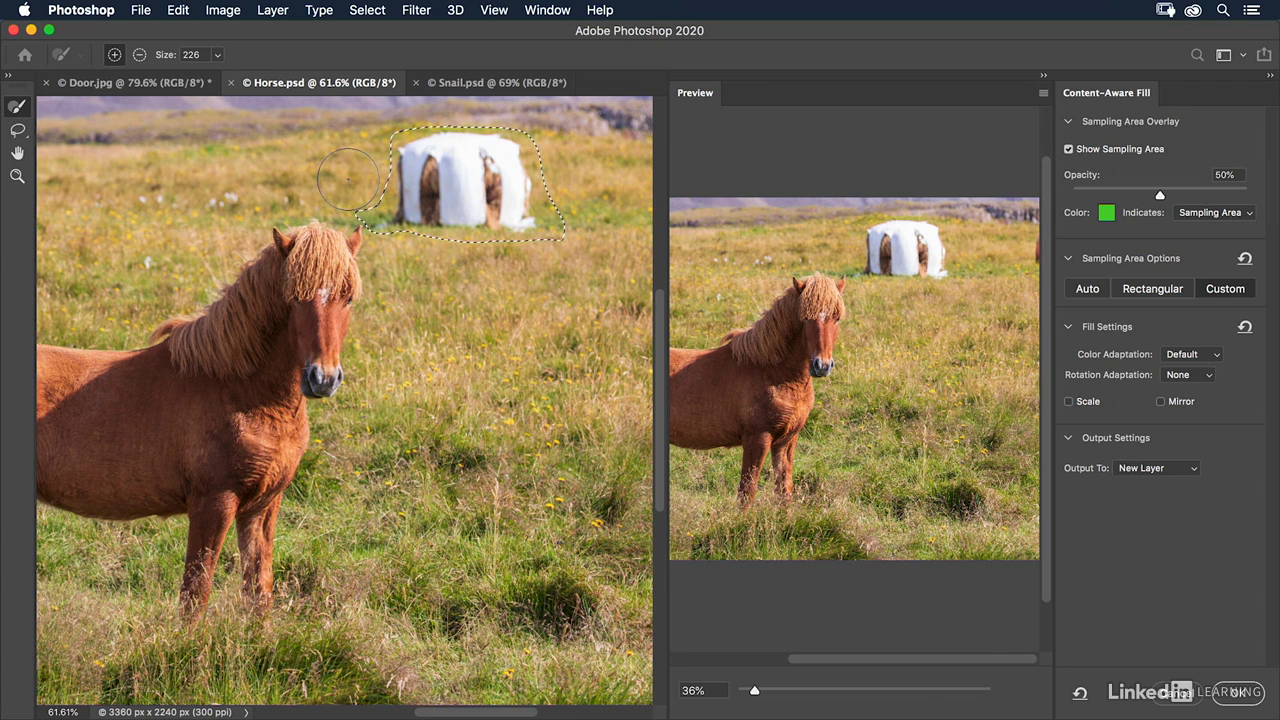
pyautogui.moveTo(348, 176)
pyautogui.mouseDown()
pyautogui.moveTo(306, 170)
pyautogui.moveTo(294, 189)
pyautogui.moveTo(362, 145)
pyautogui.moveTo(256, 185)
pyautogui.mouseUp()
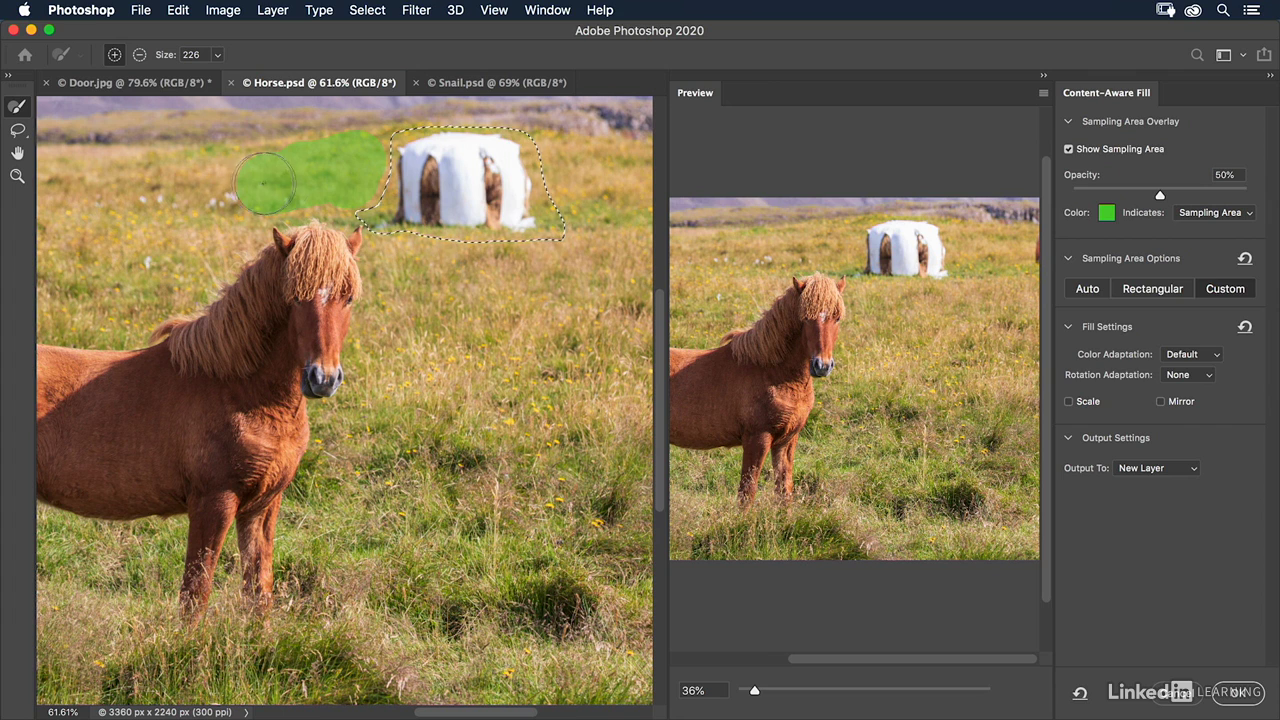
pyautogui.moveTo(500, 188); pyautogui.dragTo(393, 192)
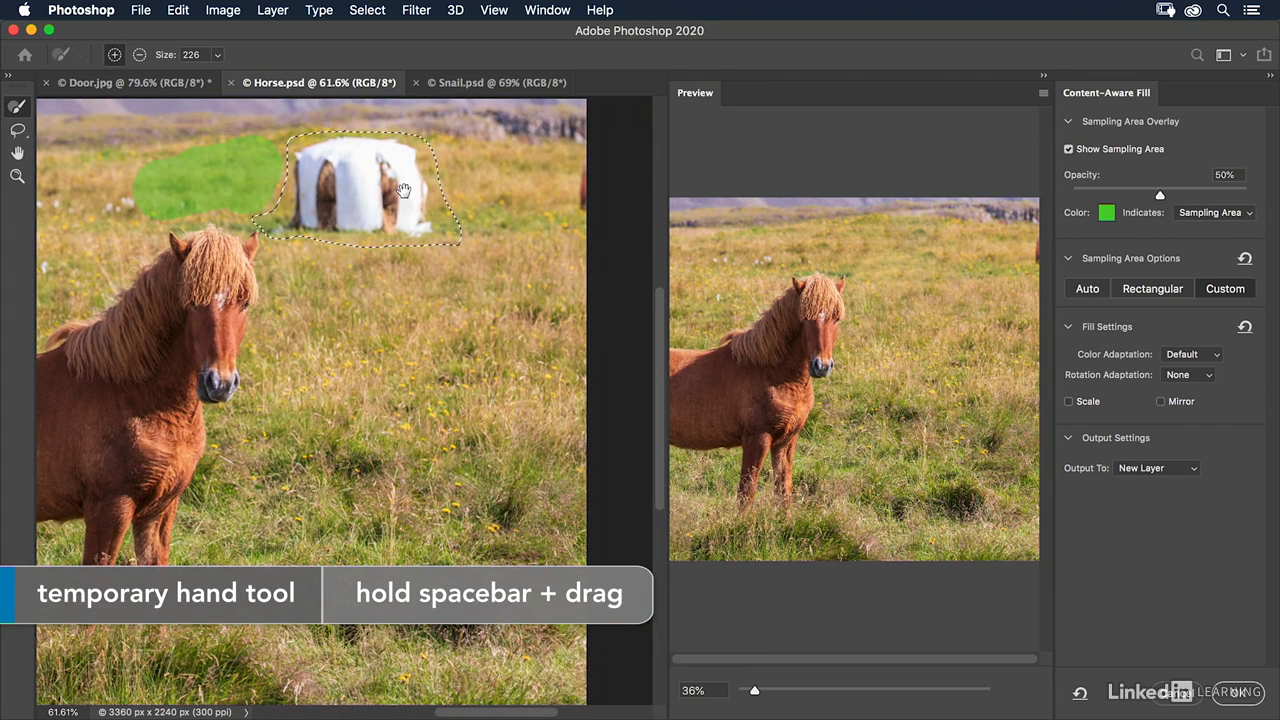
pyautogui.moveTo(476, 177)
pyautogui.mouseDown()
pyautogui.moveTo(538, 178)
pyautogui.moveTo(480, 175)
pyautogui.mouseUp()
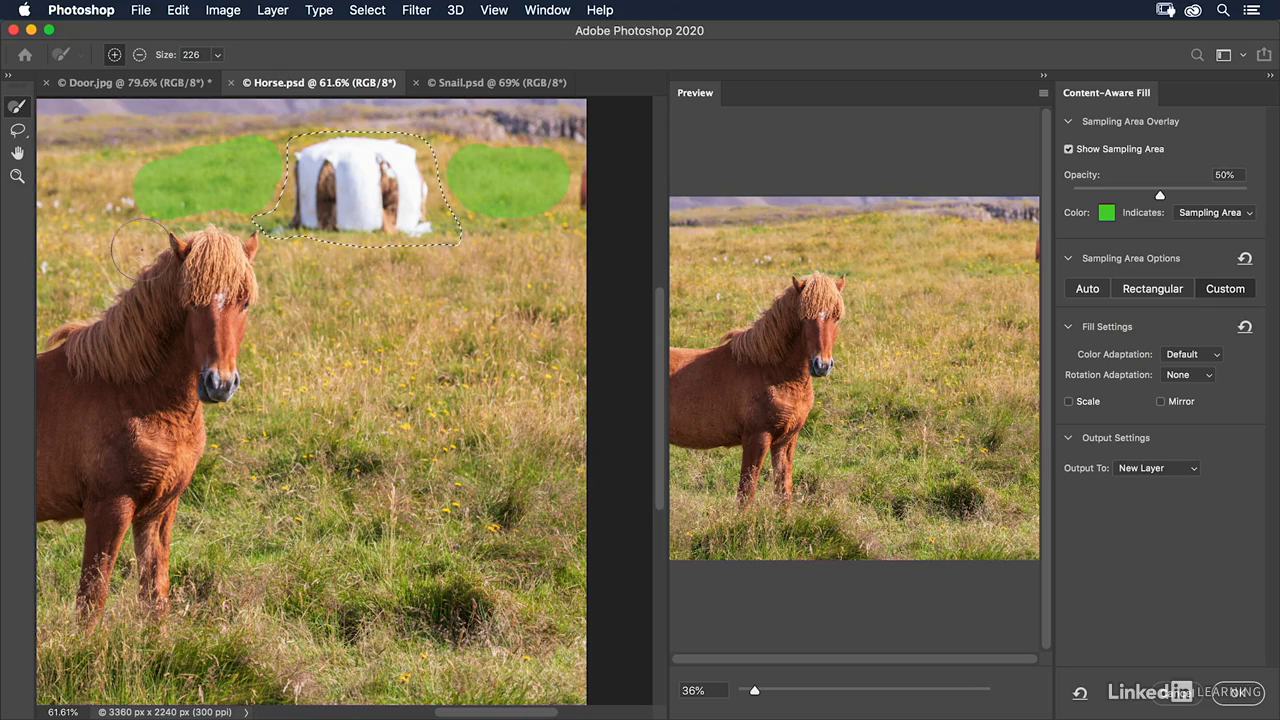
# Step: Paint additional grass source patches across the pasture further left
pyautogui.moveTo(143, 254); pyautogui.dragTo(418, 284)
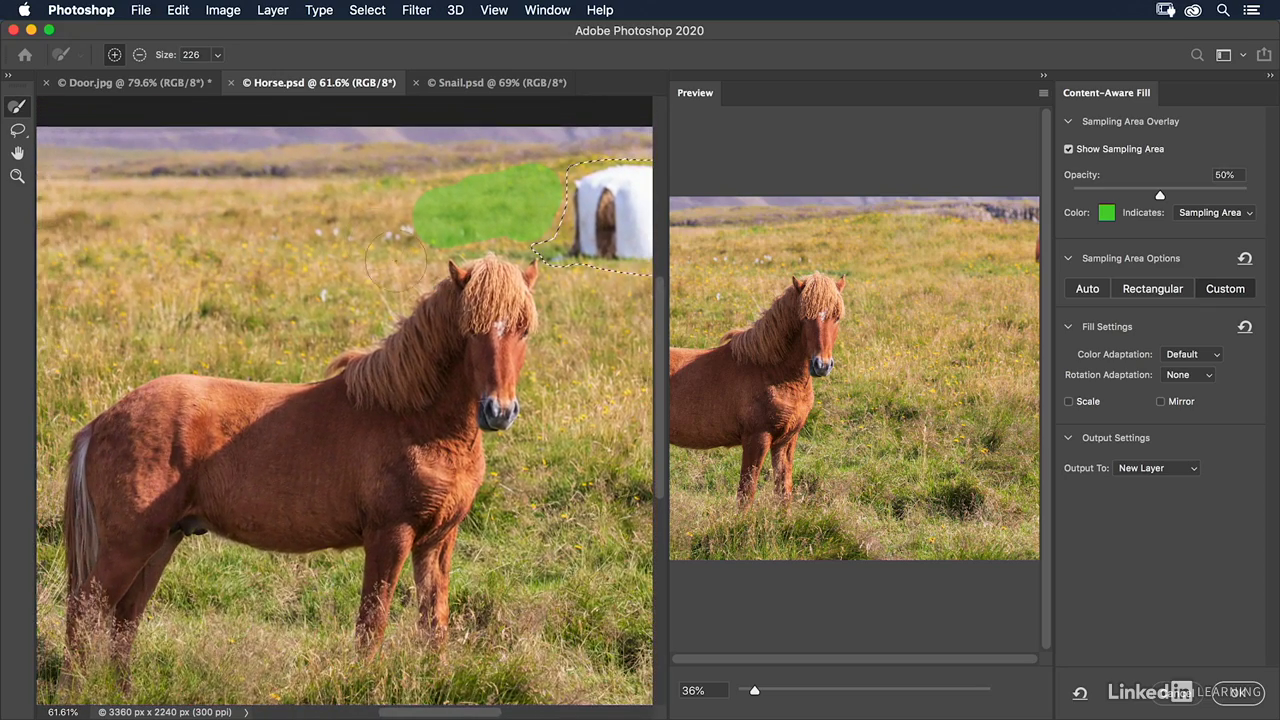
pyautogui.moveTo(340, 220)
pyautogui.mouseDown()
pyautogui.moveTo(352, 224)
pyautogui.moveTo(326, 222)
pyautogui.mouseUp()
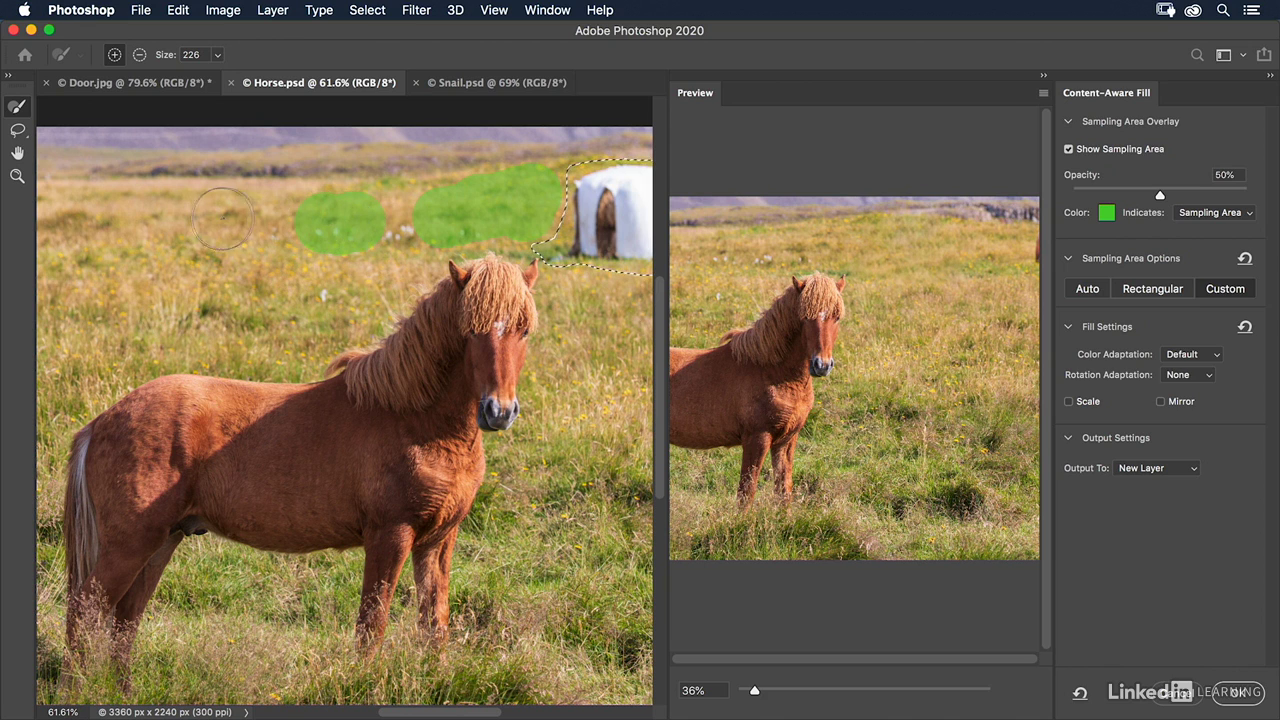
pyautogui.click(232, 220)
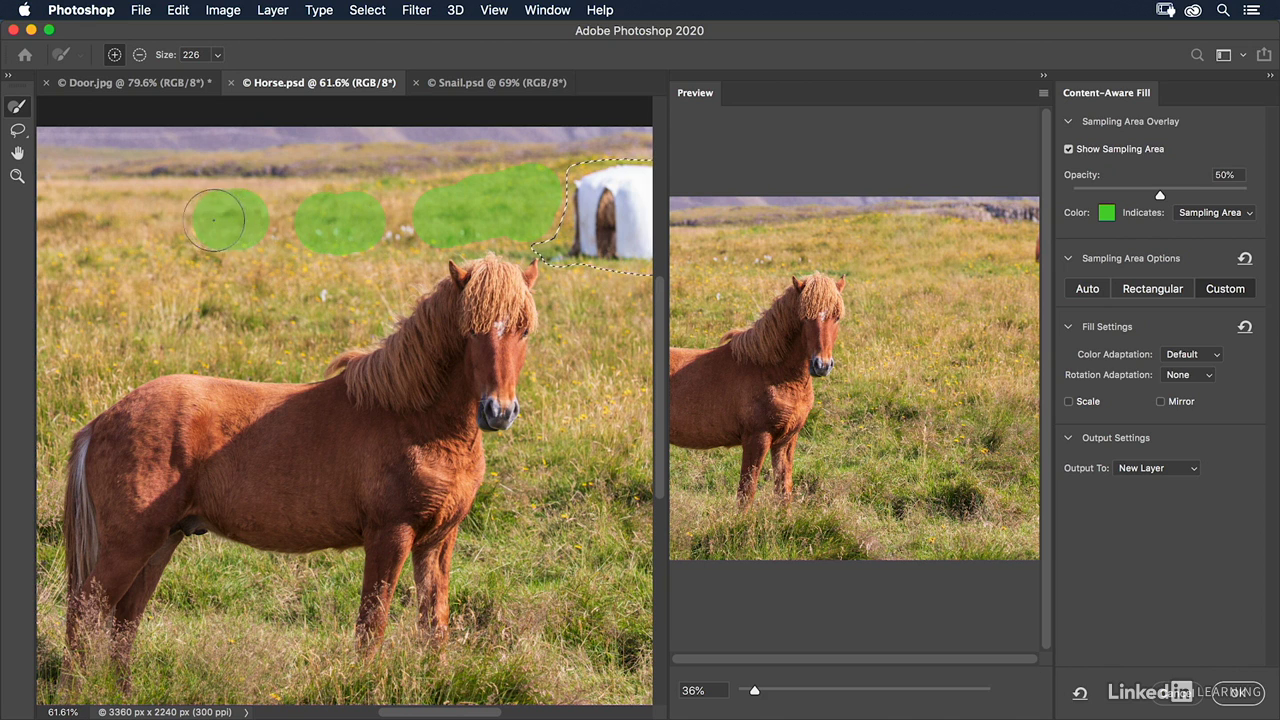
pyautogui.click(106, 223)
pyautogui.moveTo(90, 224); pyautogui.dragTo(76, 224)
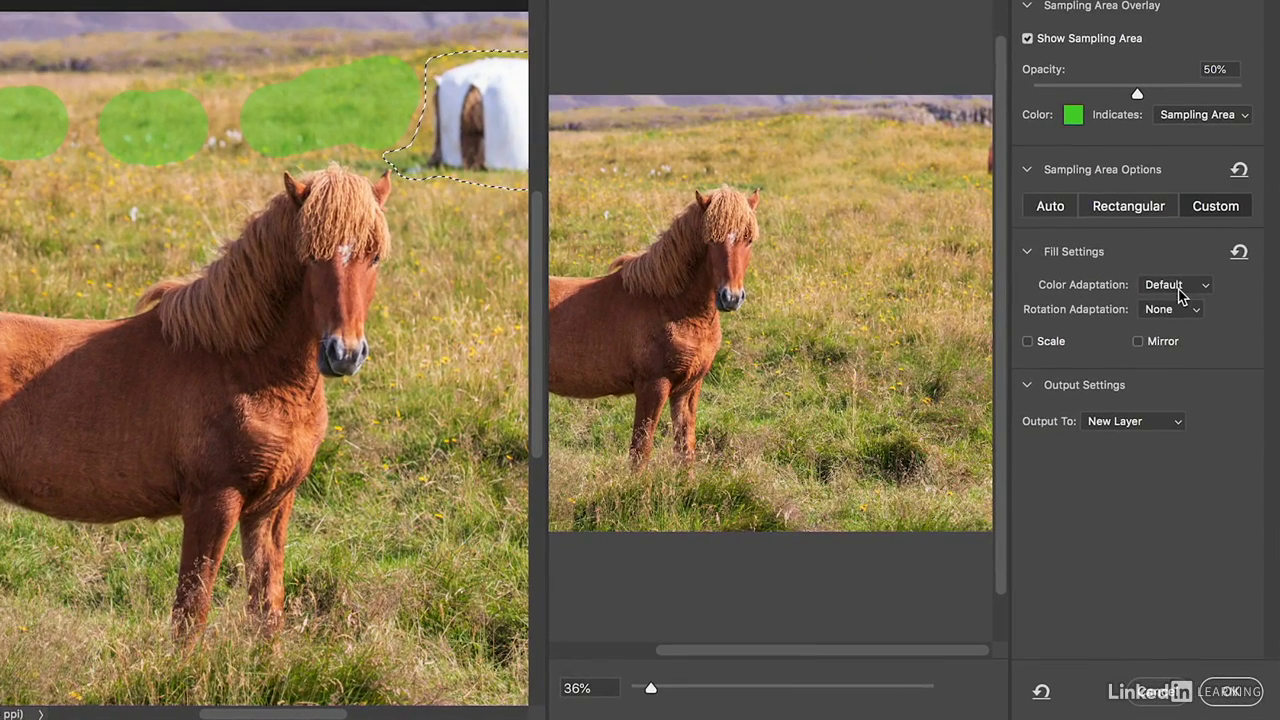
# Step: Try the Color Adaptation options (None, High, Very High) and settle on Default
pyautogui.click(1192, 358)
pyautogui.click(1168, 266)
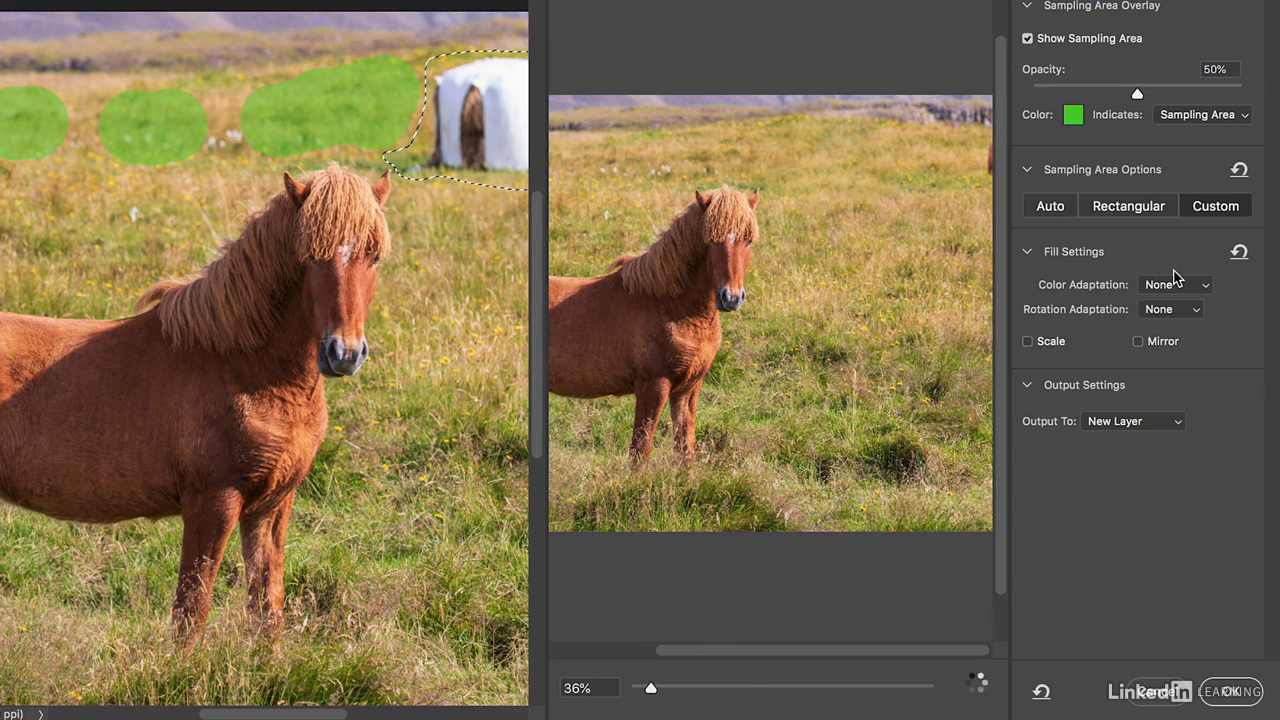
pyautogui.click(1186, 285)
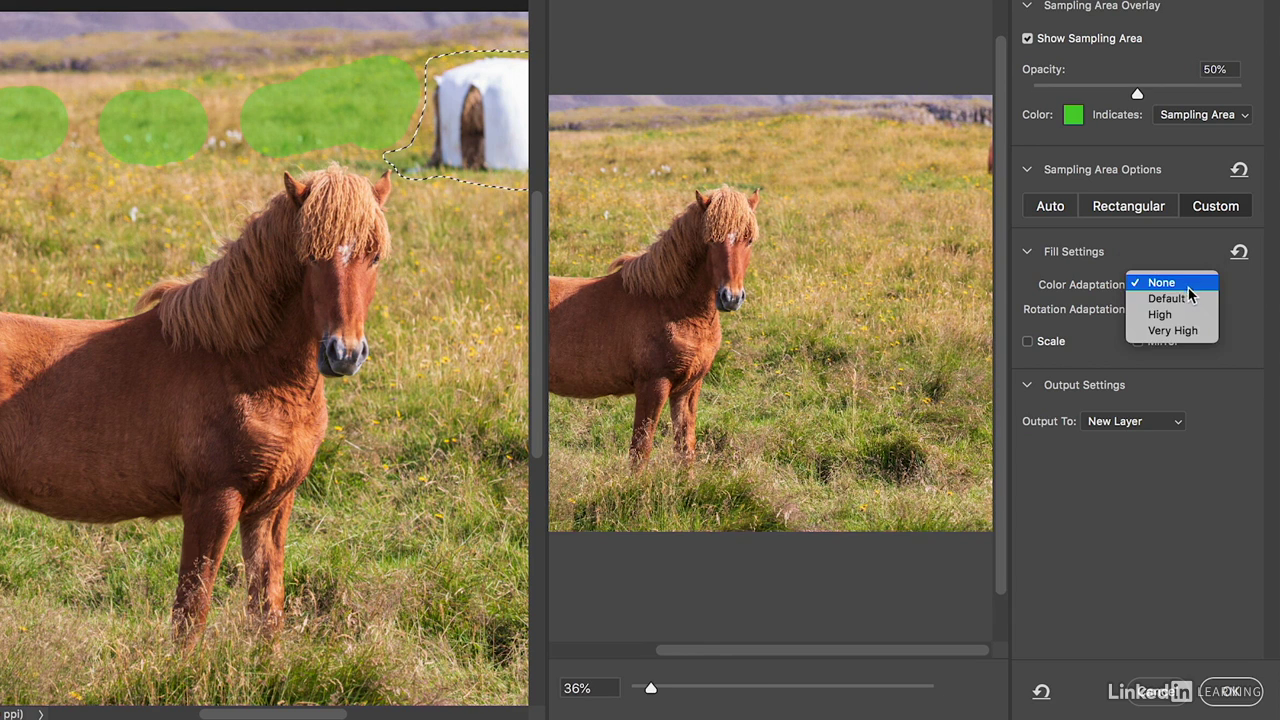
pyautogui.click(1188, 314)
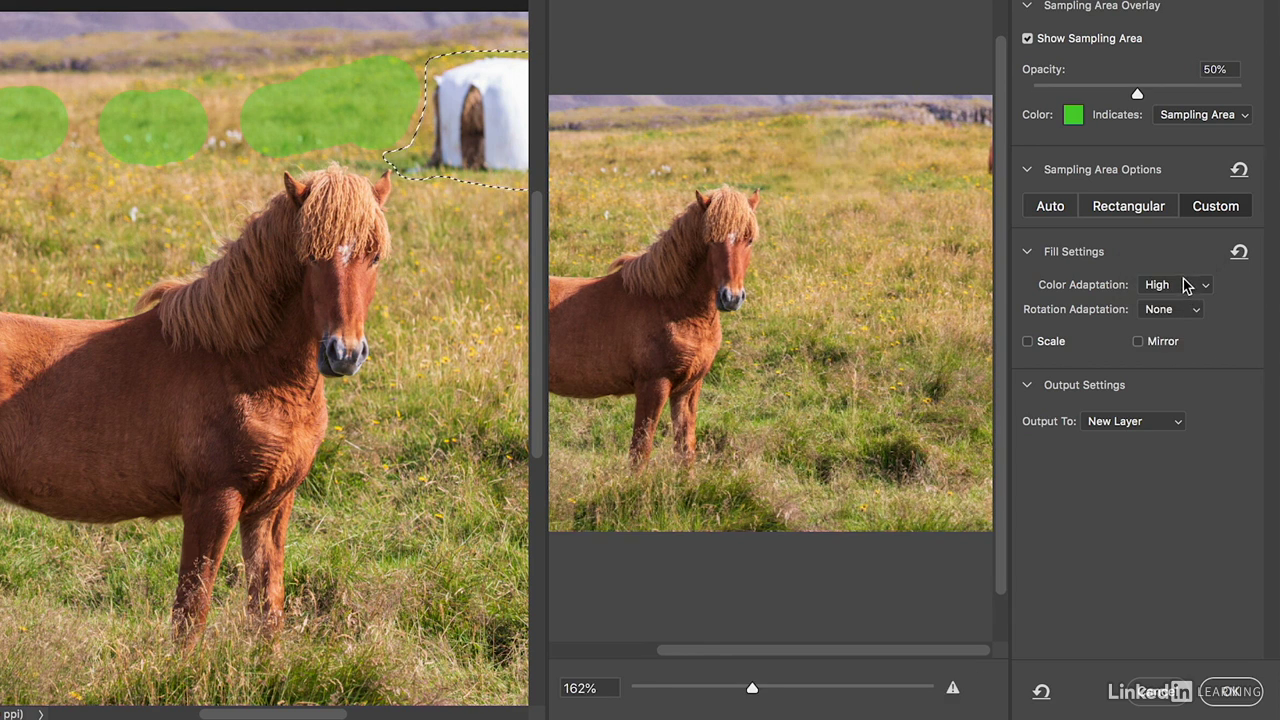
pyautogui.click(1186, 285)
pyautogui.click(1190, 303)
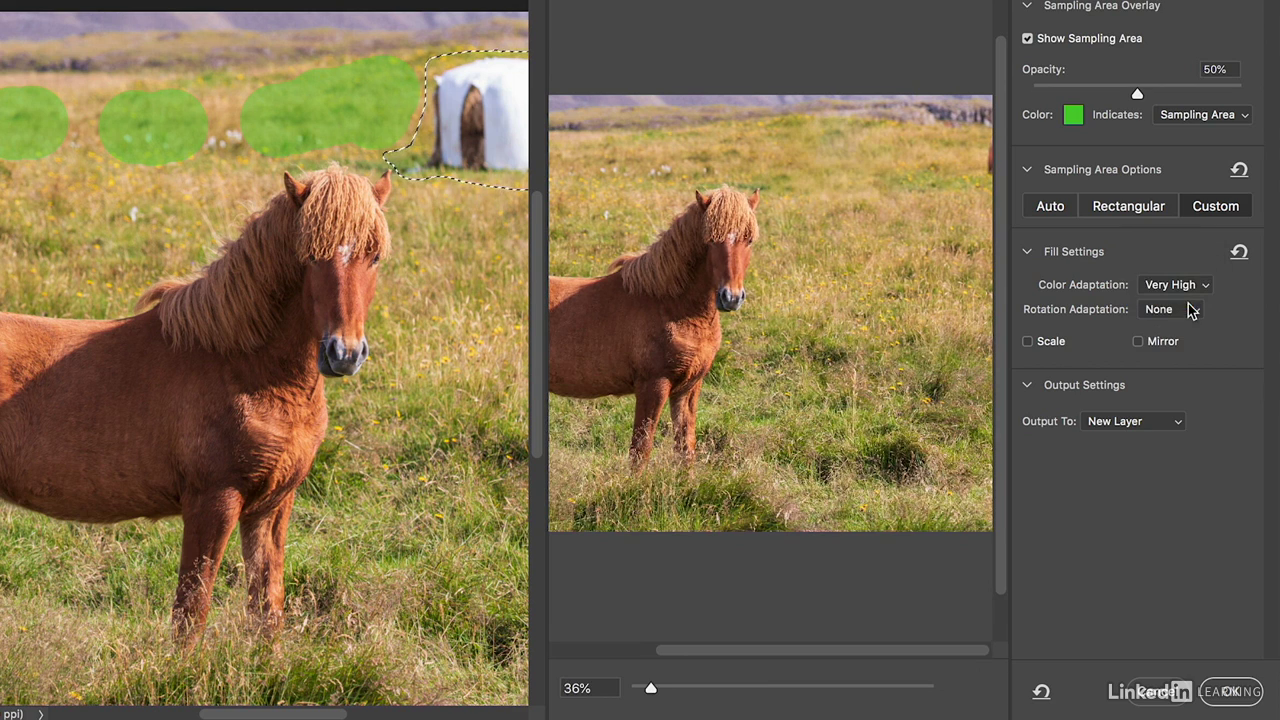
pyautogui.click(1178, 285)
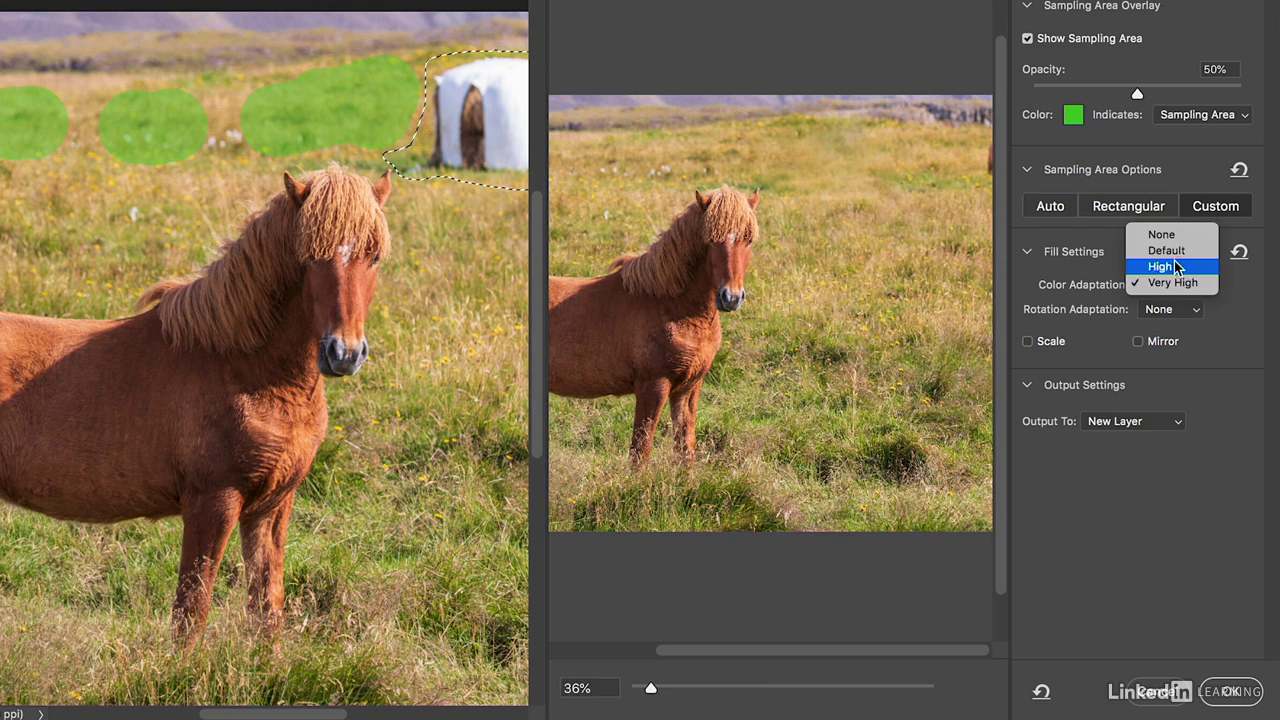
pyautogui.click(1175, 251)
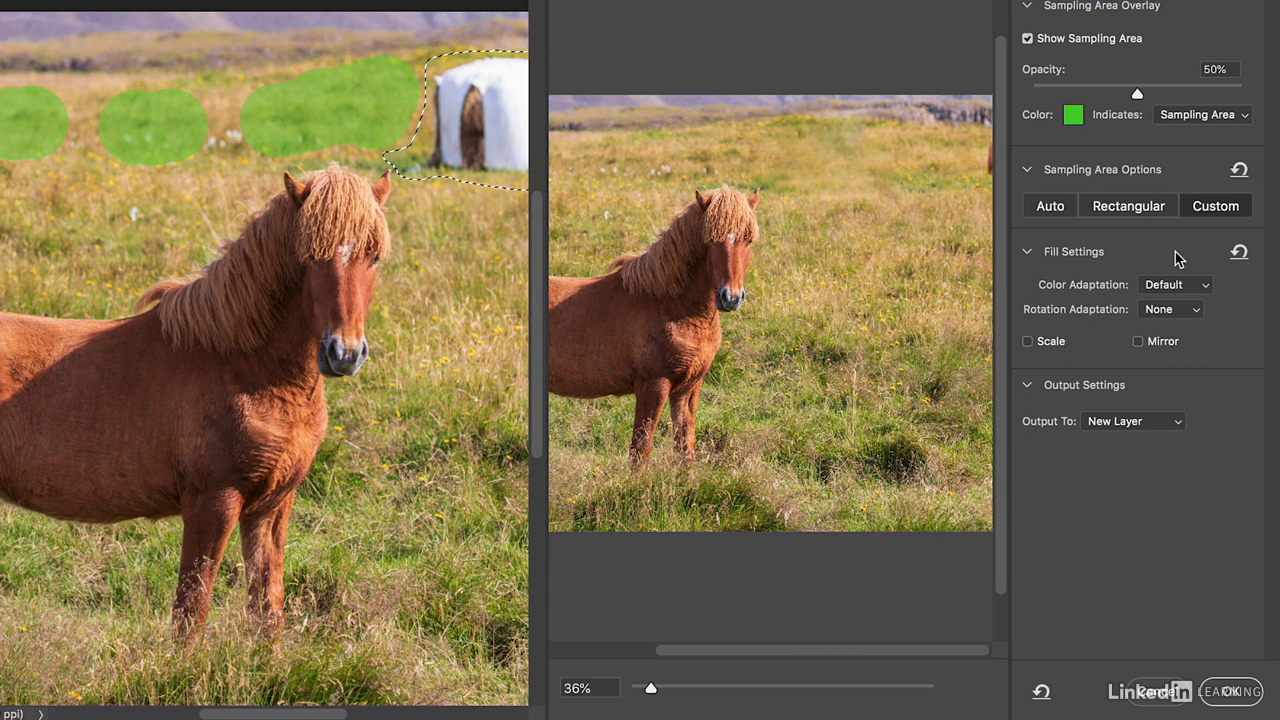
# Step: Set Rotation Adaptation to Medium, enable Scale, and keep output to New Layer
pyautogui.click(1195, 310)
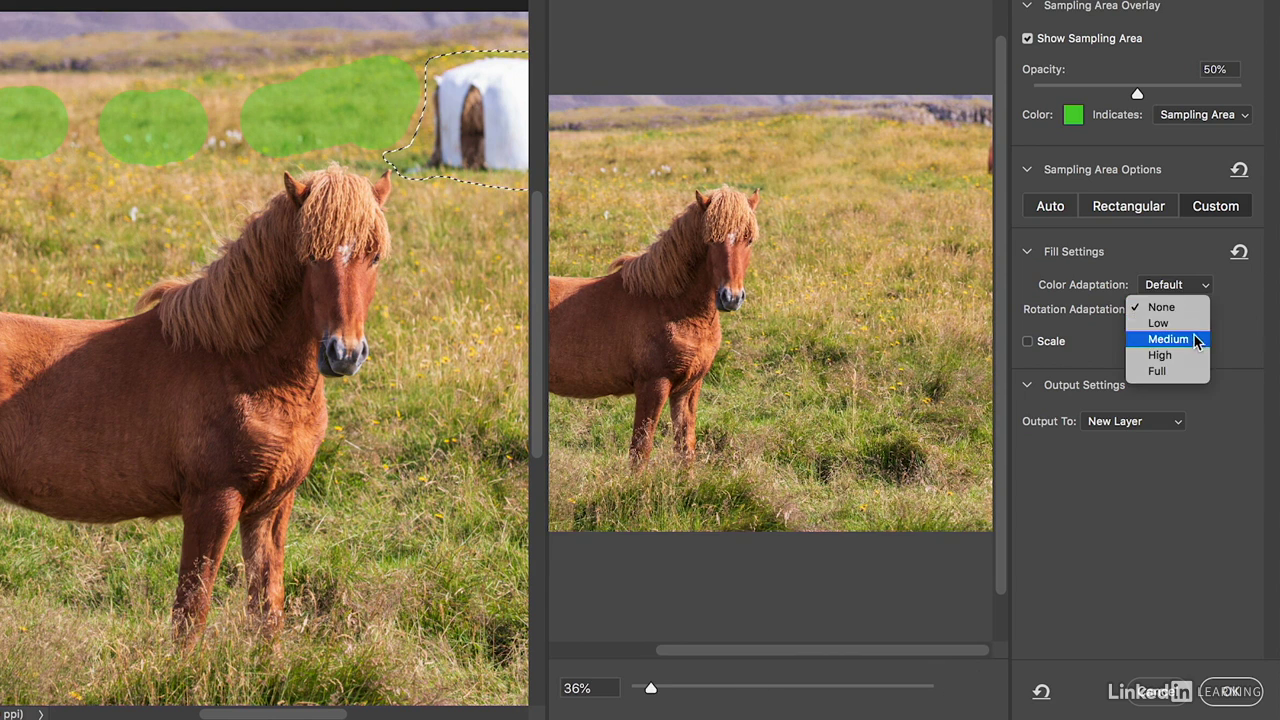
pyautogui.click(1197, 341)
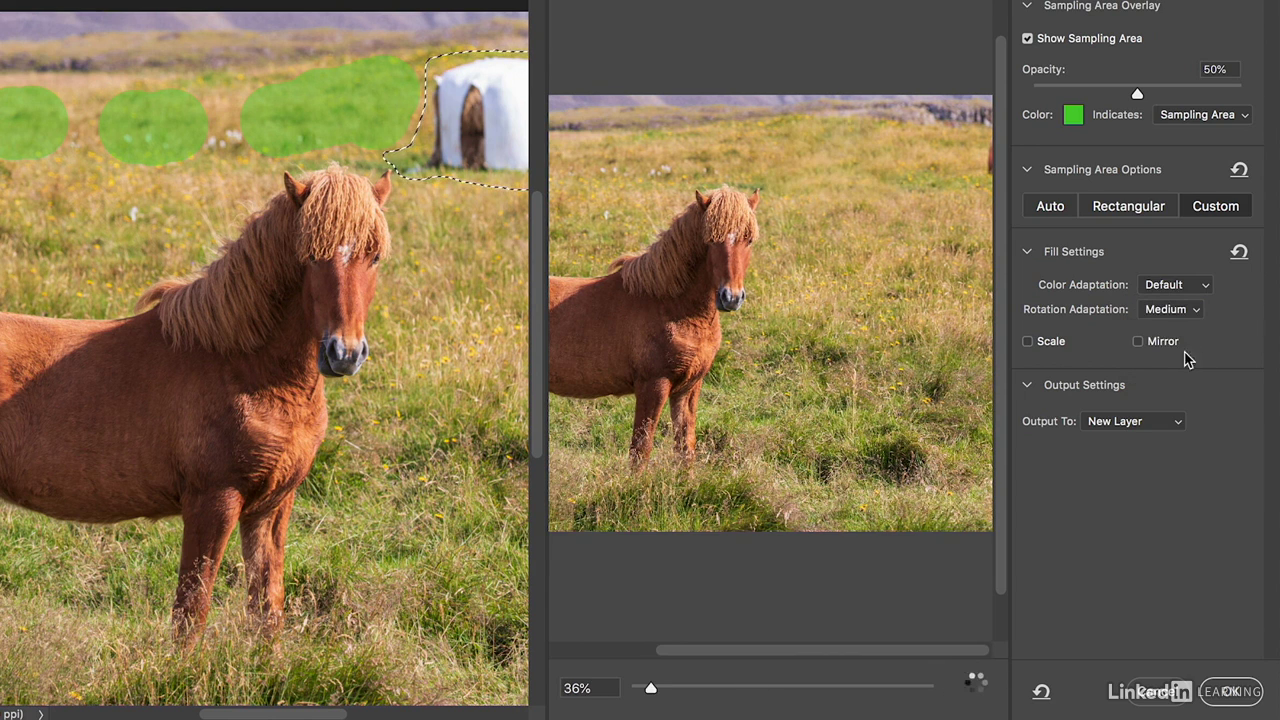
pyautogui.click(1028, 342)
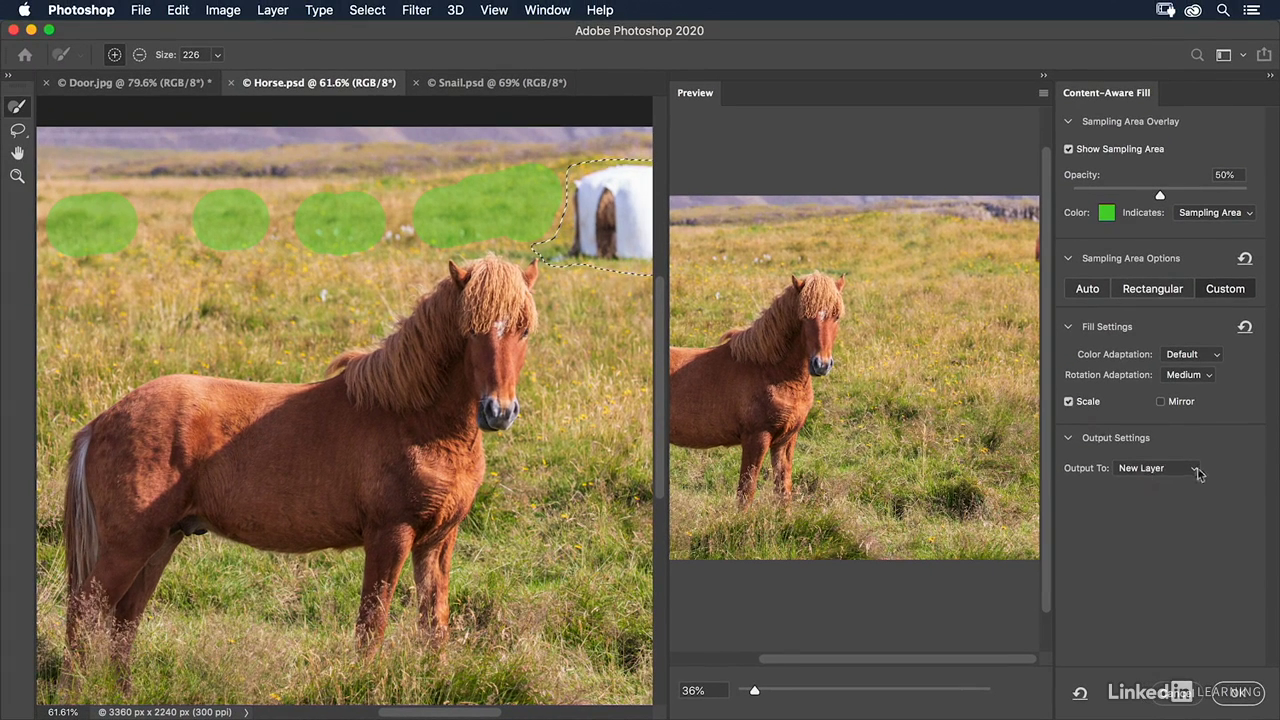
pyautogui.click(1197, 467)
pyautogui.click(1229, 467)
# Step: Apply the fill, deselect, and spot-heal a small patch in the upper grass
pyautogui.click(1241, 692)
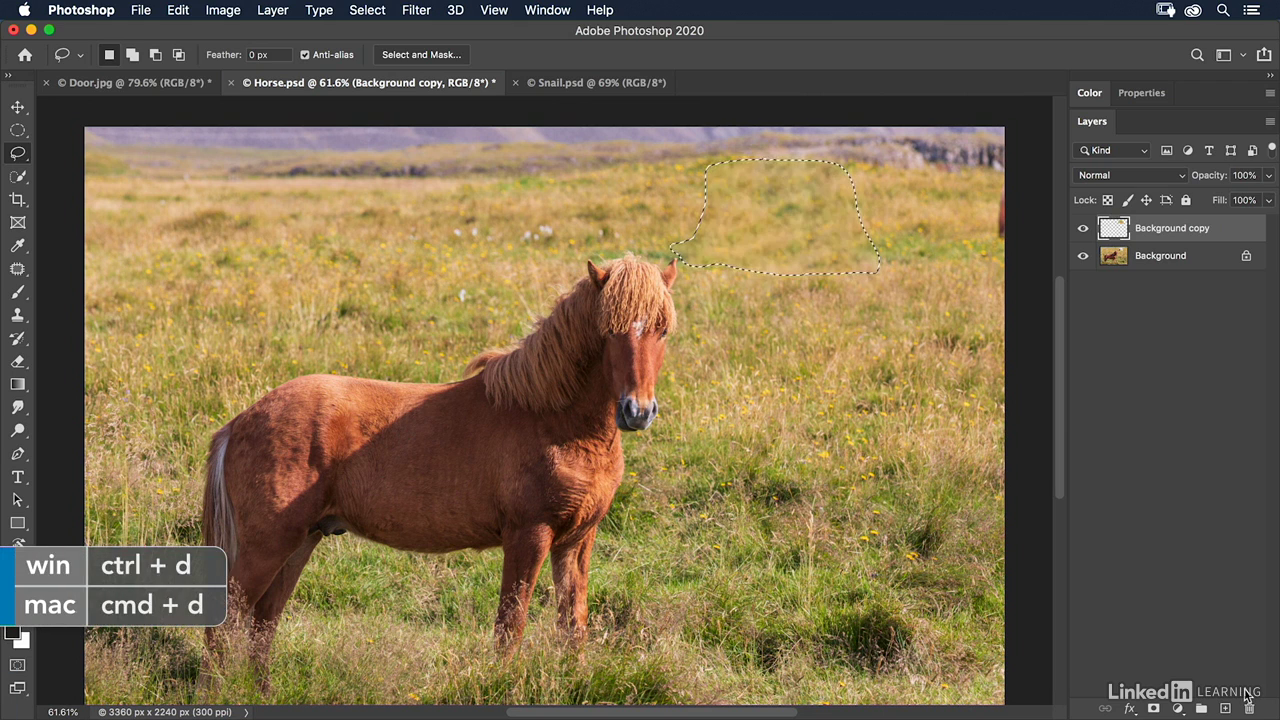
pyautogui.press('super+d')
pyautogui.press('j')
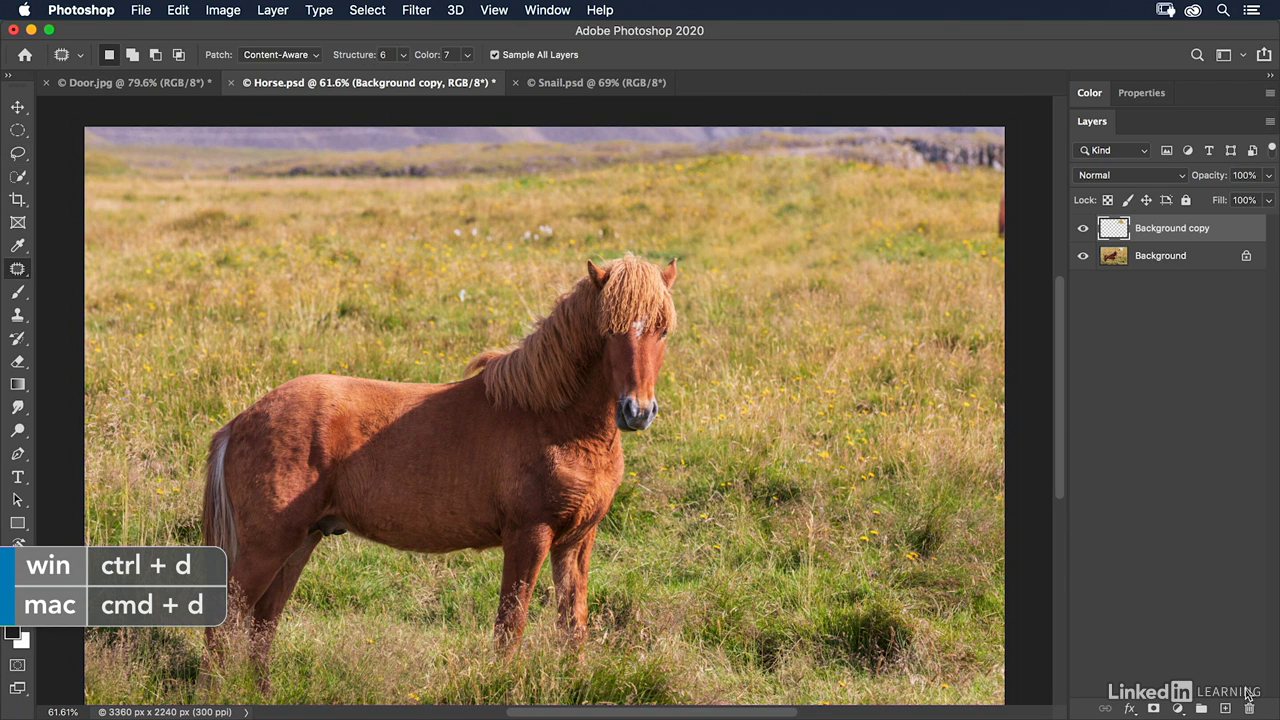
pyautogui.rightClick(16, 270)
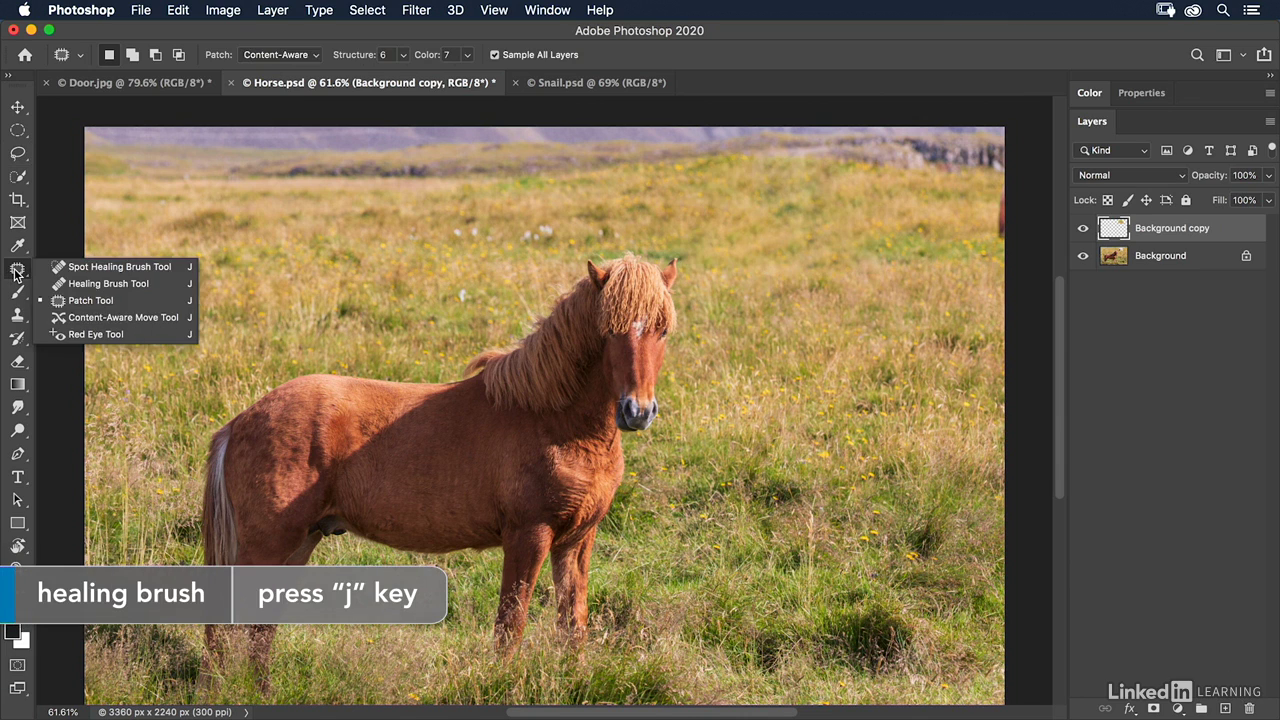
pyautogui.click(97, 262)
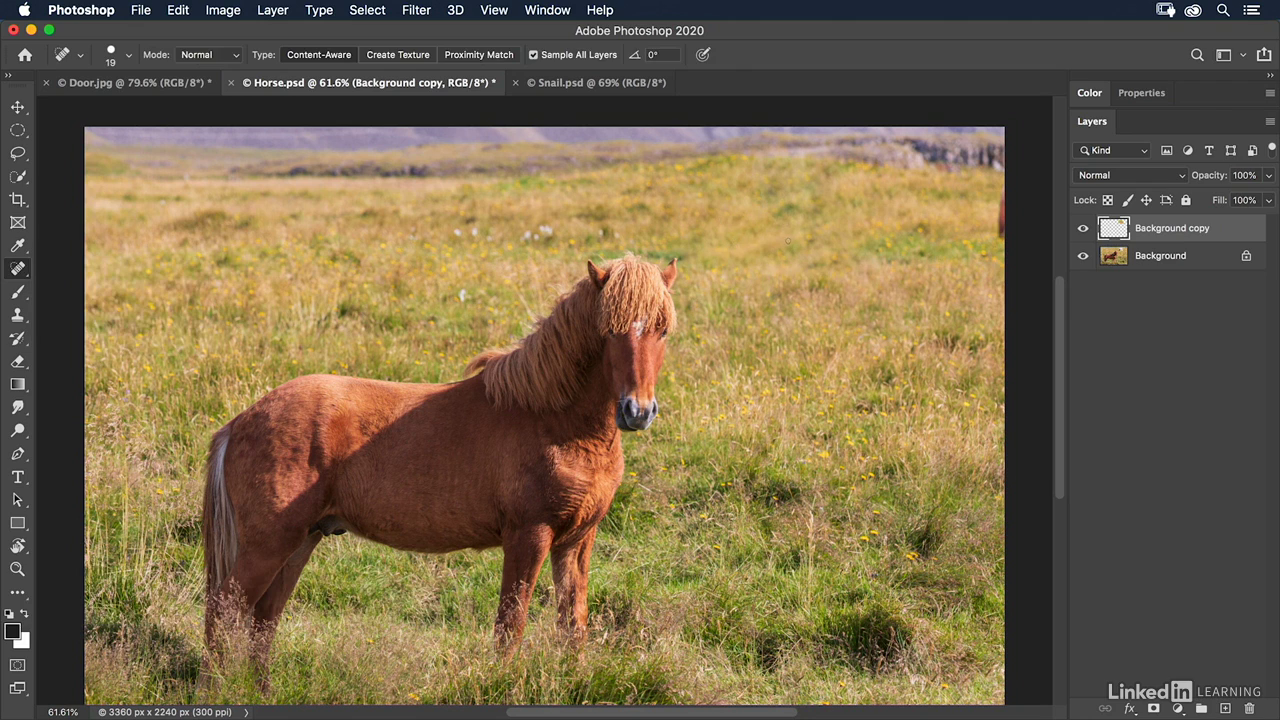
pyautogui.moveTo(788, 241)
pyautogui.mouseDown()
pyautogui.moveTo(749, 250)
pyautogui.moveTo(755, 224)
pyautogui.moveTo(736, 255)
pyautogui.mouseUp()
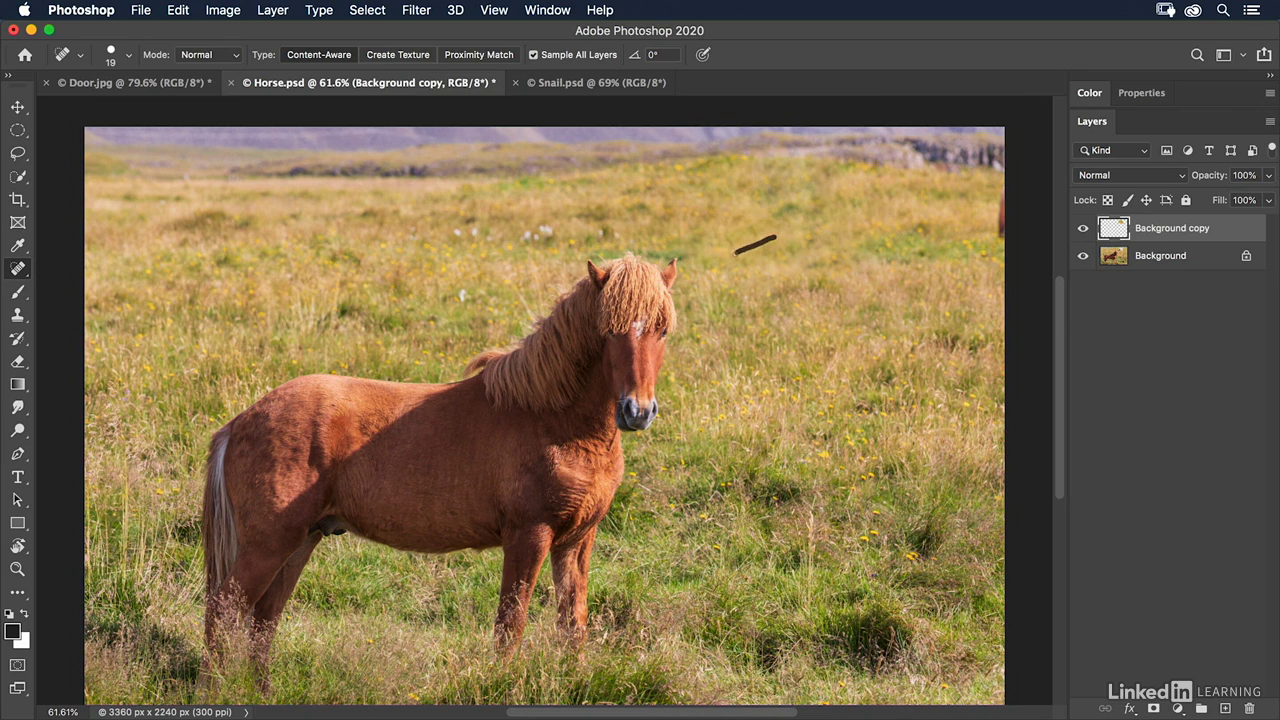
# Step: Toggle the Background copy layer's visibility to compare against the original
pyautogui.click(1082, 231)
pyautogui.click(1082, 231)
pyautogui.click(1082, 231)
pyautogui.click(1082, 231)
# Step: Switch to Snail.psd and draw a lasso around the pale scratch on the shell
pyautogui.click(598, 84)
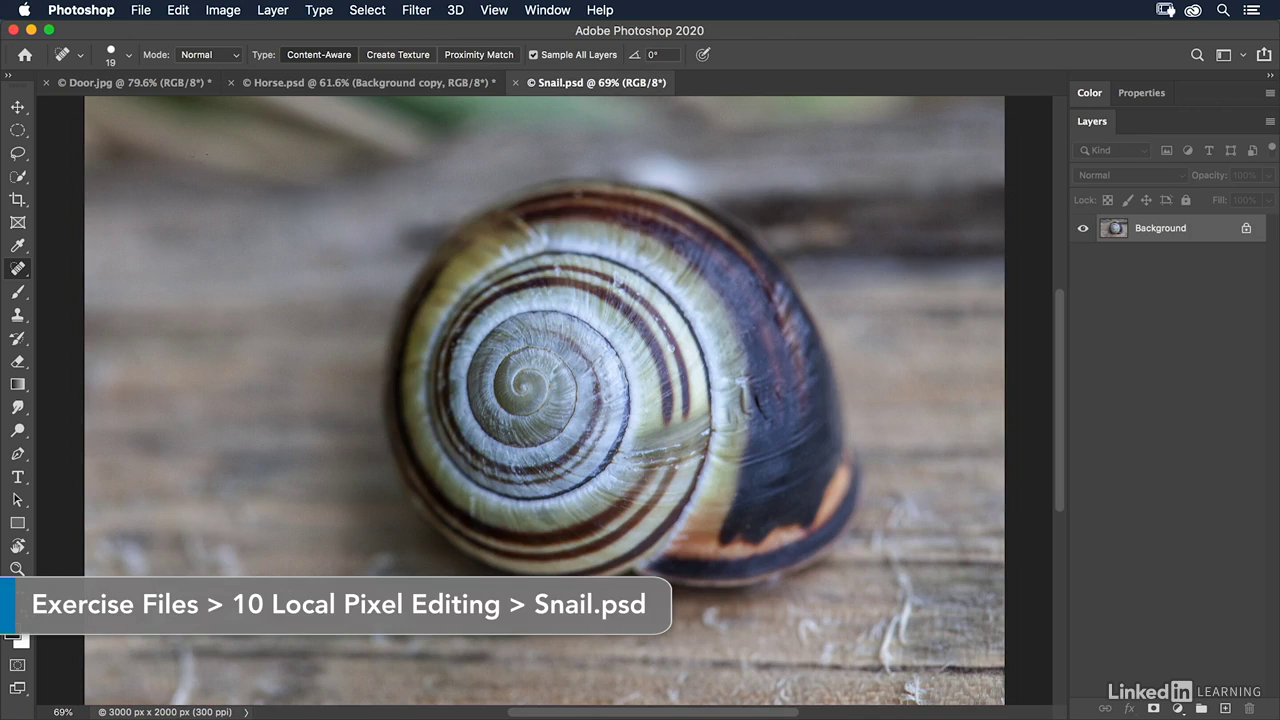
pyautogui.click(15, 155)
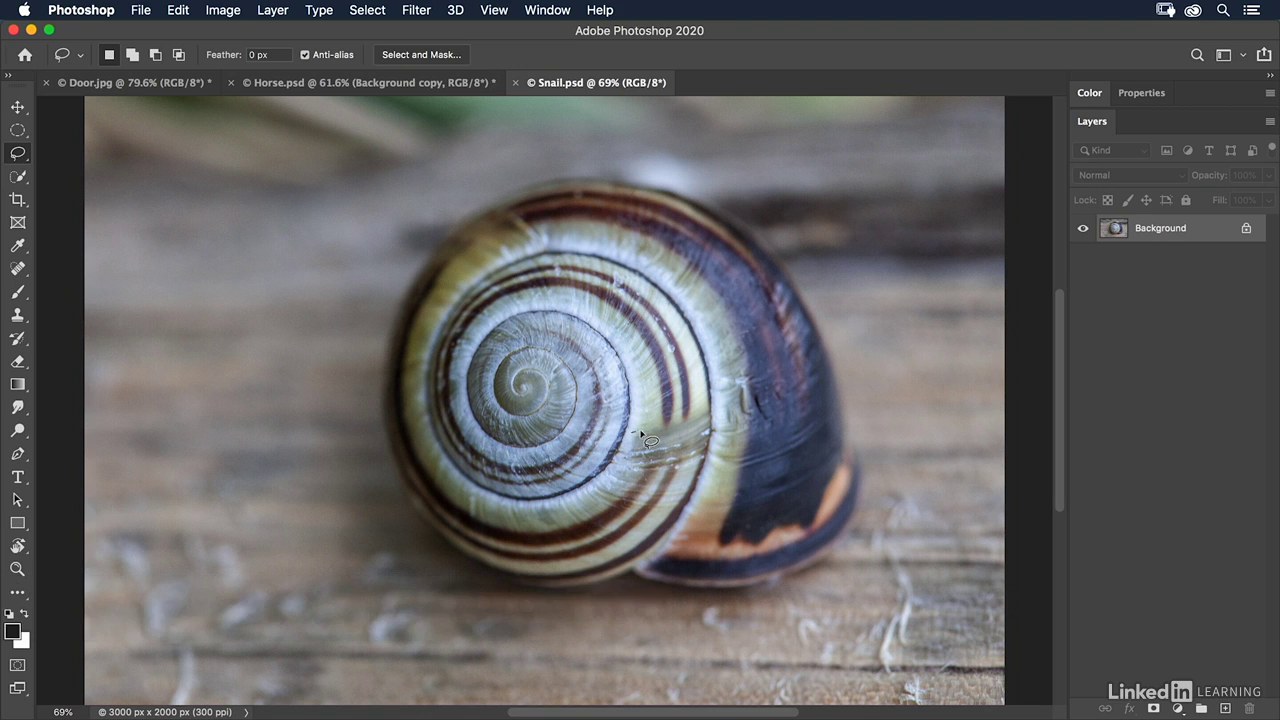
pyautogui.moveTo(640, 433)
pyautogui.mouseDown()
pyautogui.moveTo(712, 416)
pyautogui.moveTo(709, 456)
pyautogui.moveTo(672, 468)
pyautogui.moveTo(642, 472)
pyautogui.moveTo(631, 434)
pyautogui.mouseUp()
pyautogui.click(177, 12)
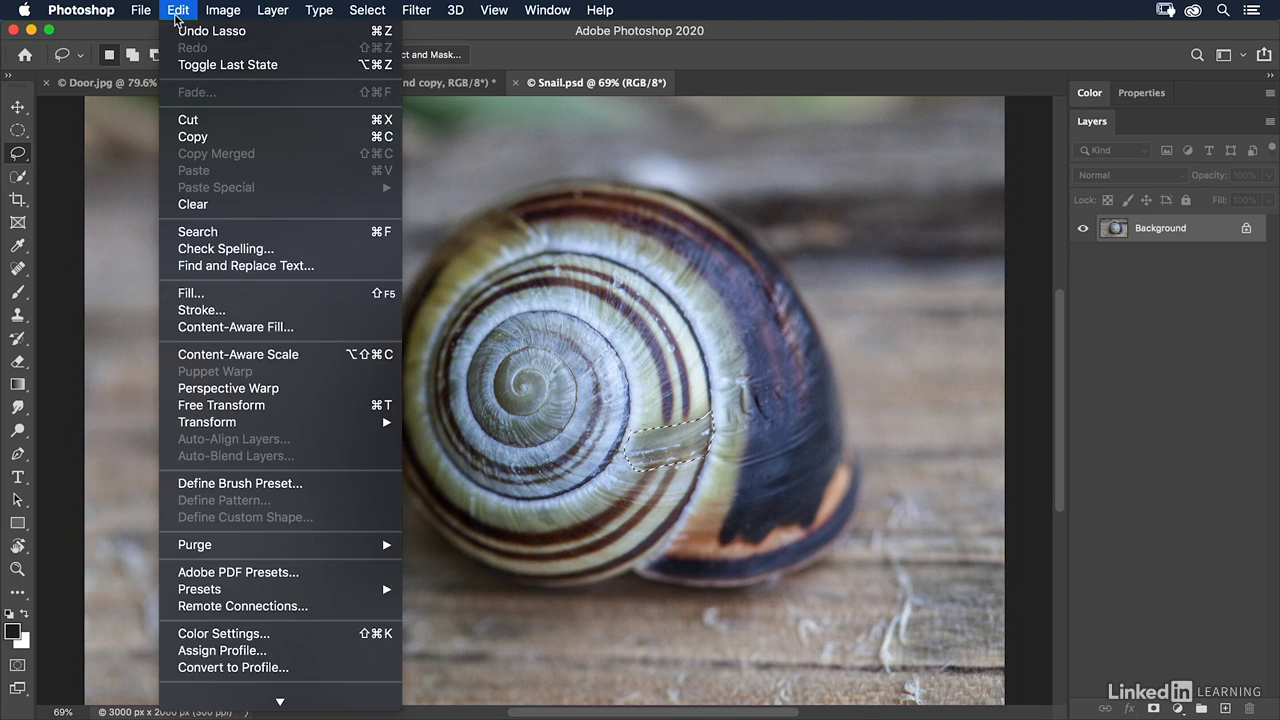
# Step: Start Content-Aware Fill on the scratch, center the shell, and set sampling to Auto
pyautogui.click(236, 327)
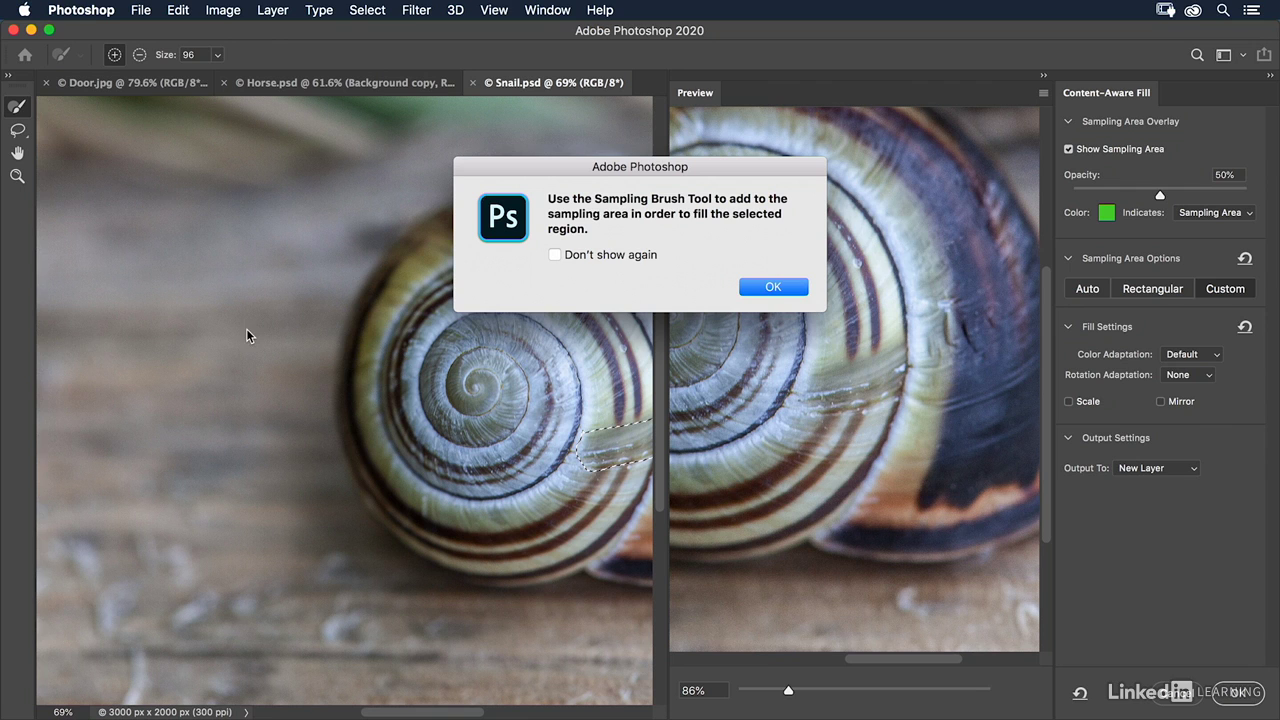
pyautogui.click(763, 287)
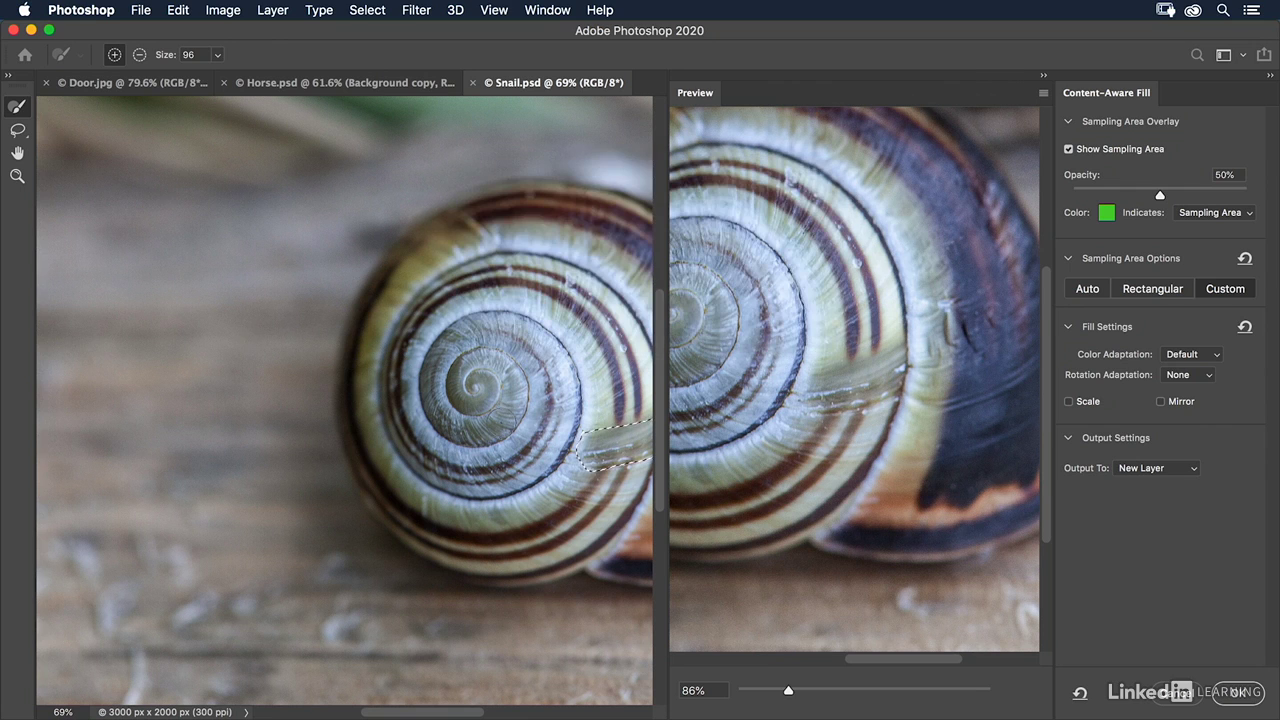
pyautogui.moveTo(500, 420); pyautogui.dragTo(264, 418)
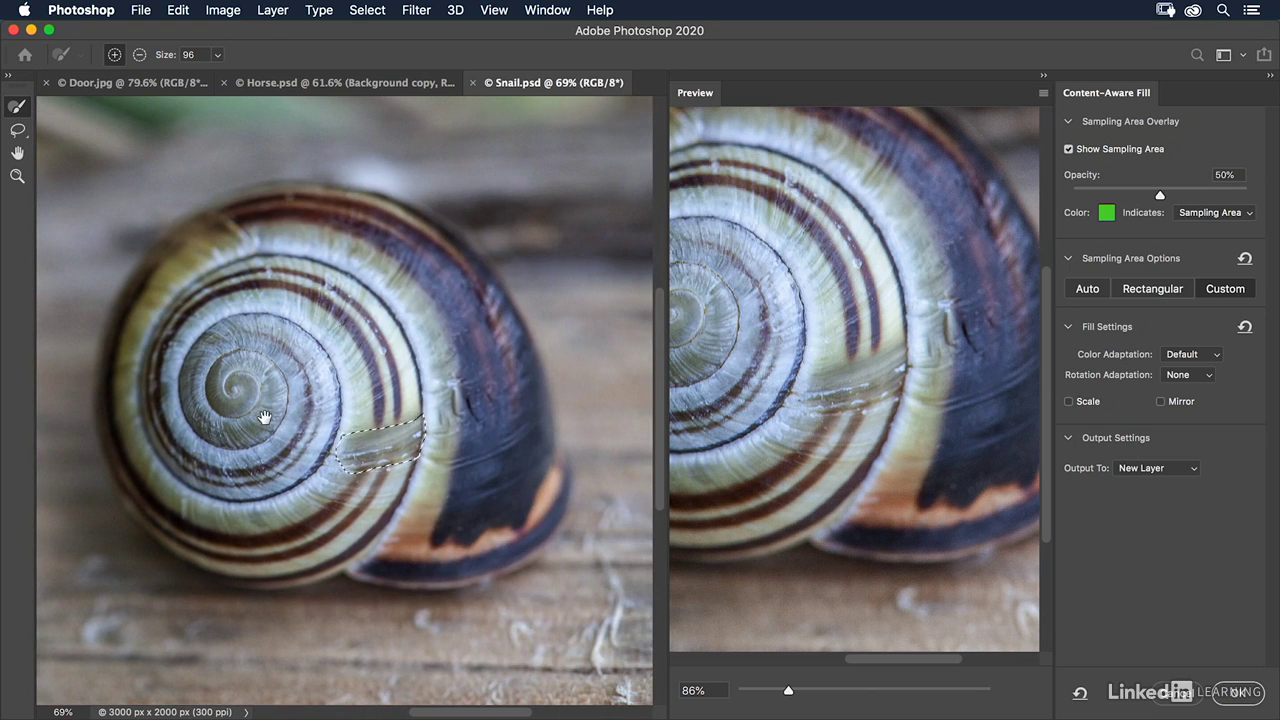
pyautogui.click(1088, 289)
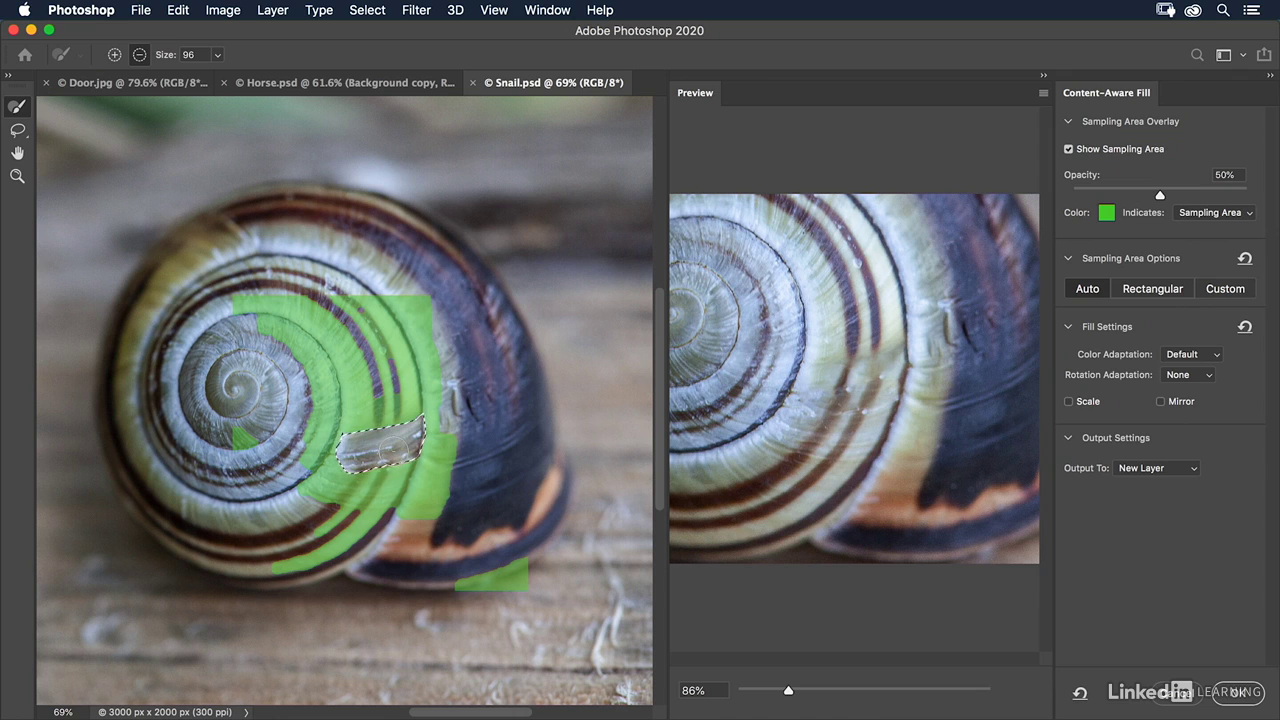
# Step: Set Rotation Adaptation to Medium, enable Scale, and switch the Sampling Area to Custom
pyautogui.click(1190, 375)
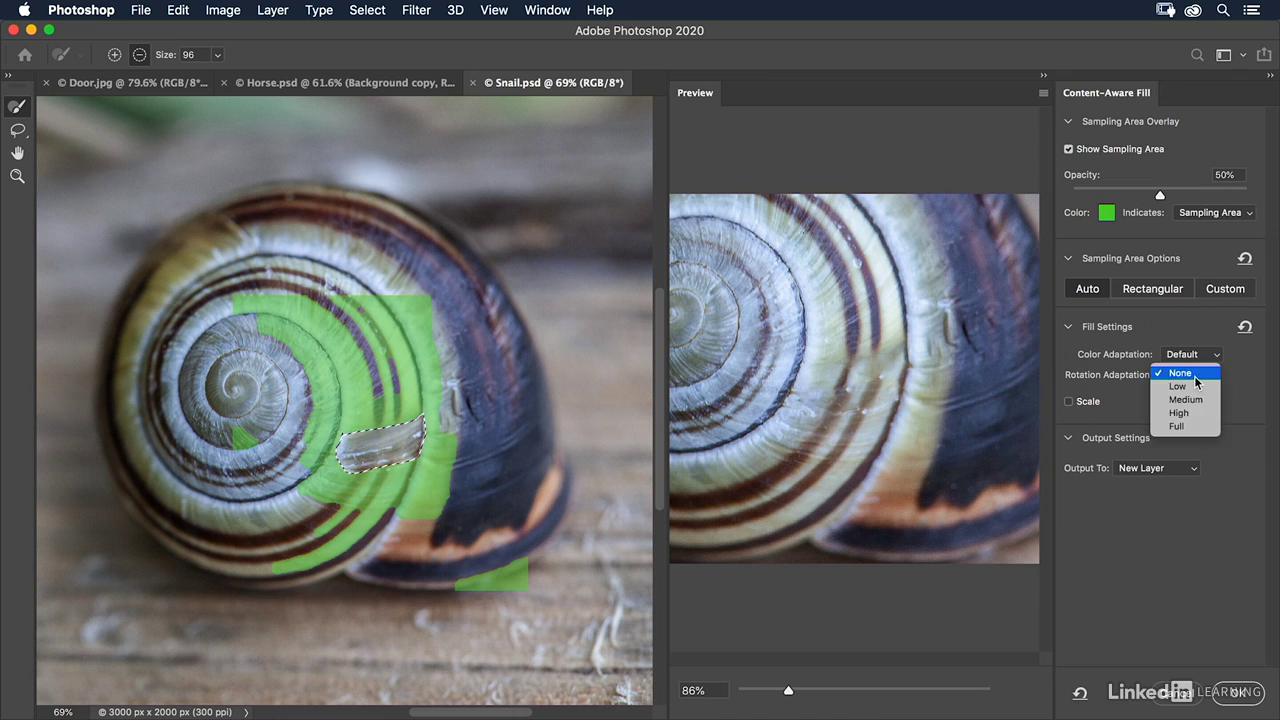
pyautogui.click(1188, 399)
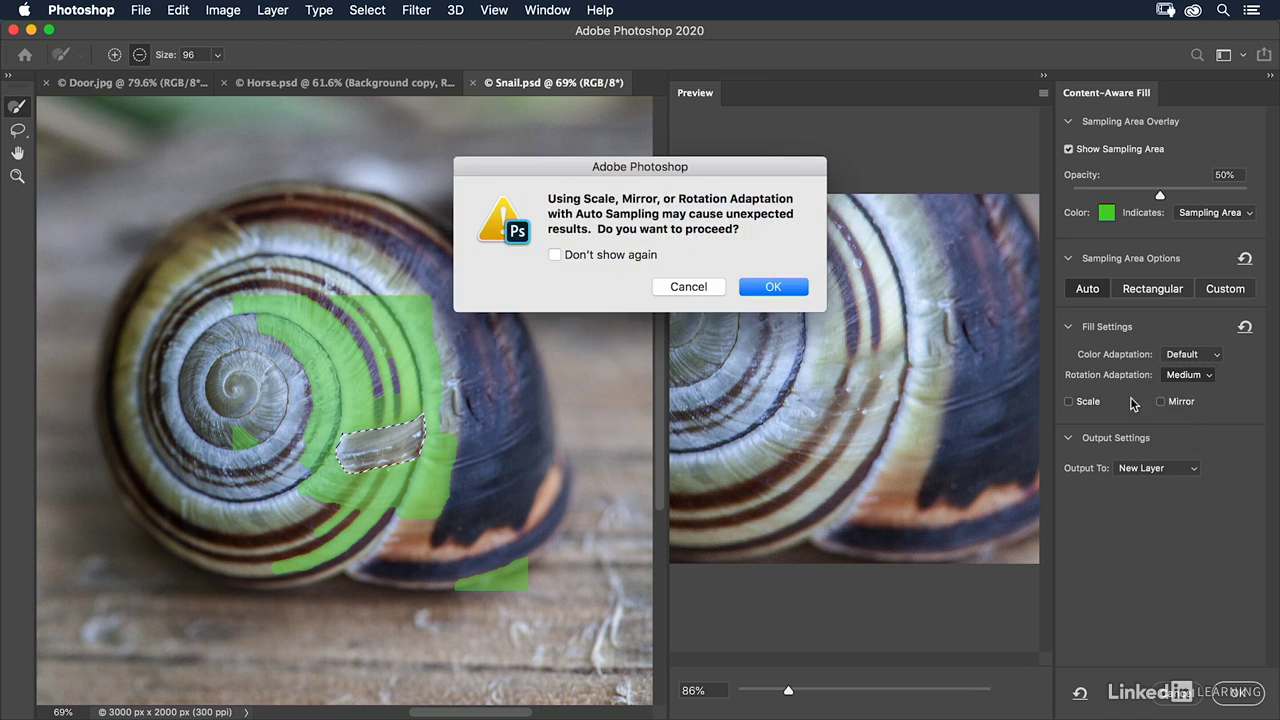
pyautogui.click(778, 287)
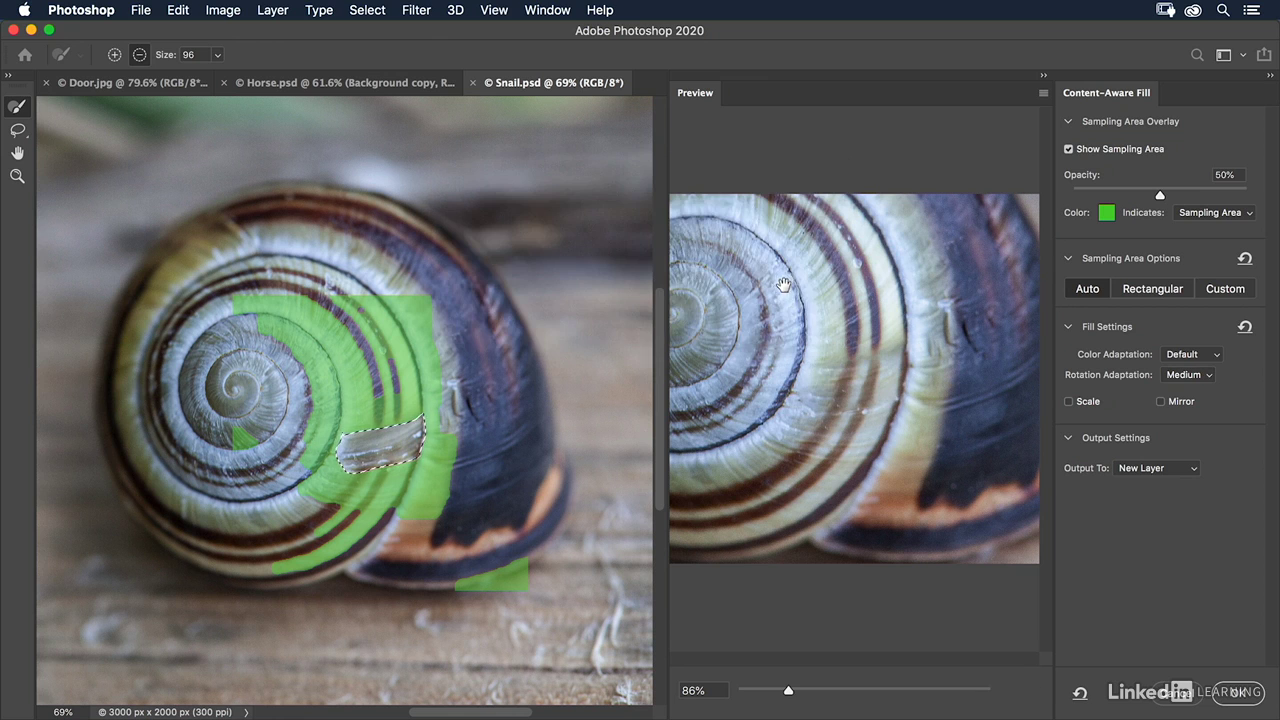
pyautogui.click(1069, 401)
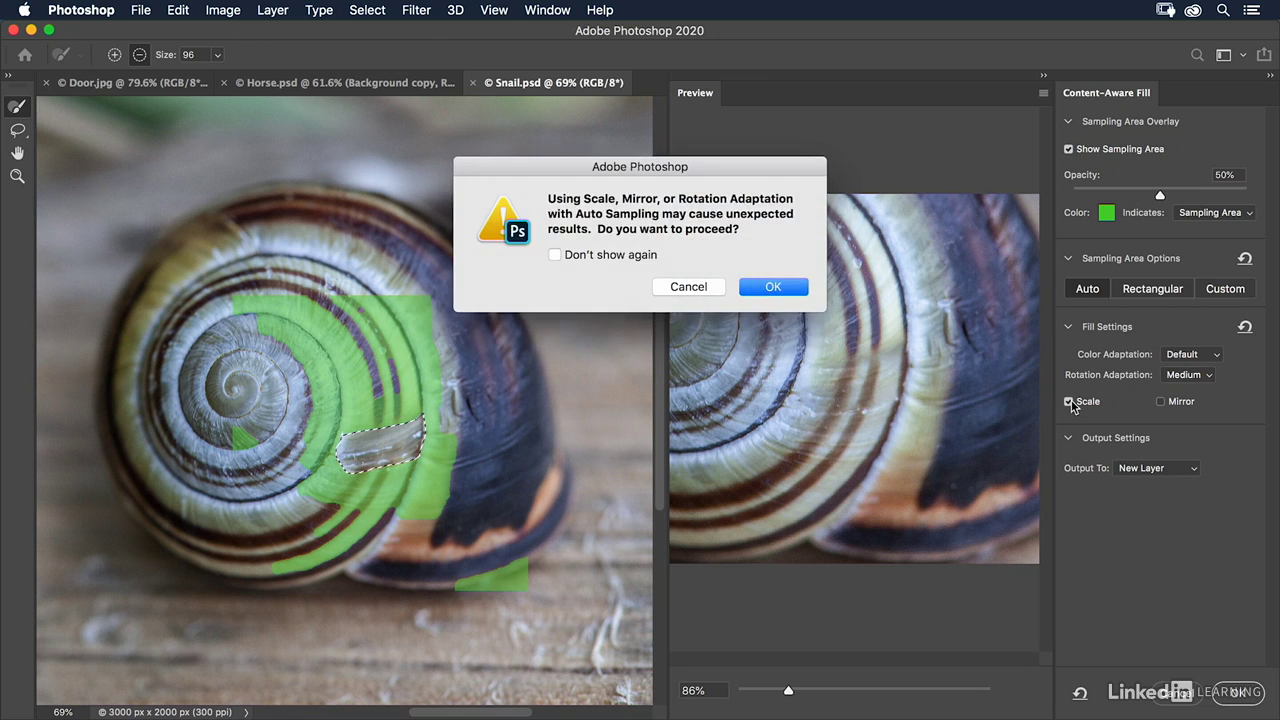
pyautogui.click(789, 288)
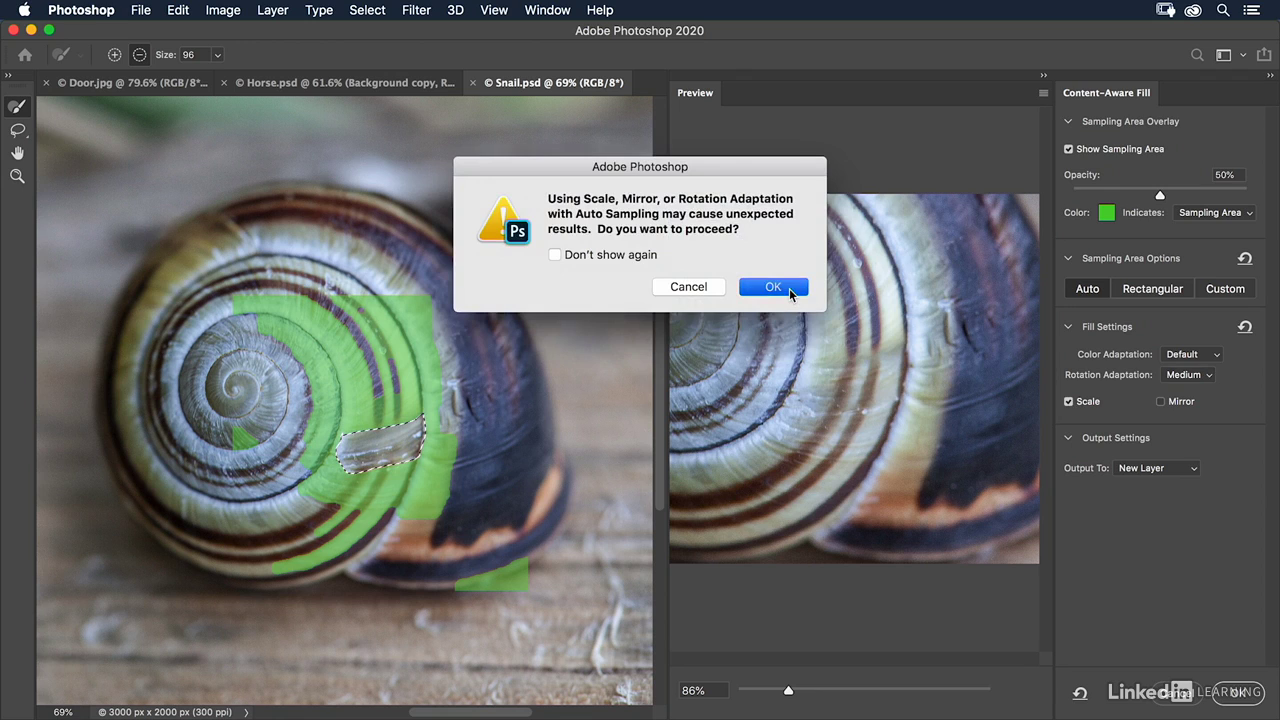
pyautogui.click(1216, 290)
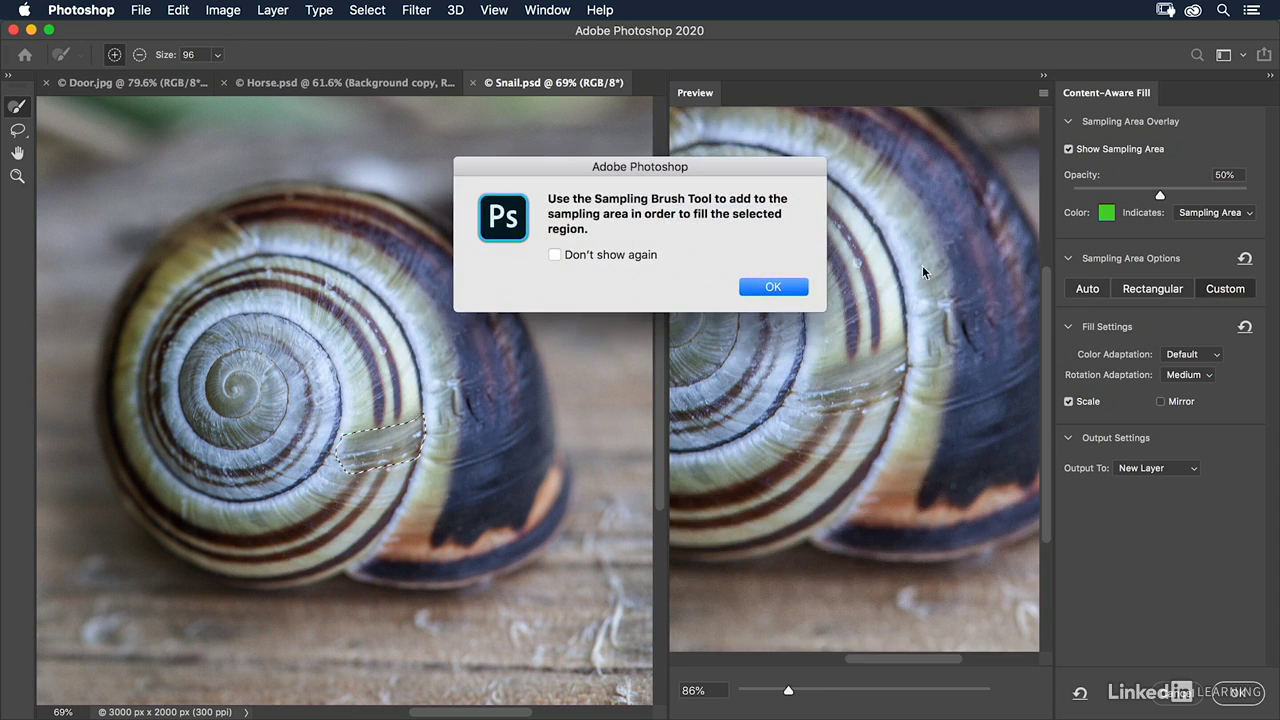
# Step: Enlarge the Sampling Brush to 470 and paint over the entire snail shell
pyautogui.click(773, 287)
pyautogui.moveTo(352, 428); pyautogui.dragTo(415, 388)
pyautogui.press(']')
pyautogui.press(']')
pyautogui.press(']')
pyautogui.press(']')
pyautogui.press(']')
pyautogui.press(']')
pyautogui.moveTo(310, 275)
pyautogui.mouseDown()
pyautogui.moveTo(227, 258)
pyautogui.moveTo(200, 288)
pyautogui.moveTo(167, 360)
pyautogui.moveTo(166, 435)
pyautogui.moveTo(187, 470)
pyautogui.moveTo(321, 540)
pyautogui.moveTo(383, 549)
pyautogui.moveTo(473, 517)
pyautogui.moveTo(495, 370)
pyautogui.moveTo(465, 305)
pyautogui.moveTo(418, 262)
pyautogui.moveTo(357, 240)
pyautogui.moveTo(272, 260)
pyautogui.moveTo(290, 340)
pyautogui.moveTo(320, 380)
pyautogui.moveTo(373, 360)
pyautogui.moveTo(255, 460)
pyautogui.mouseUp()
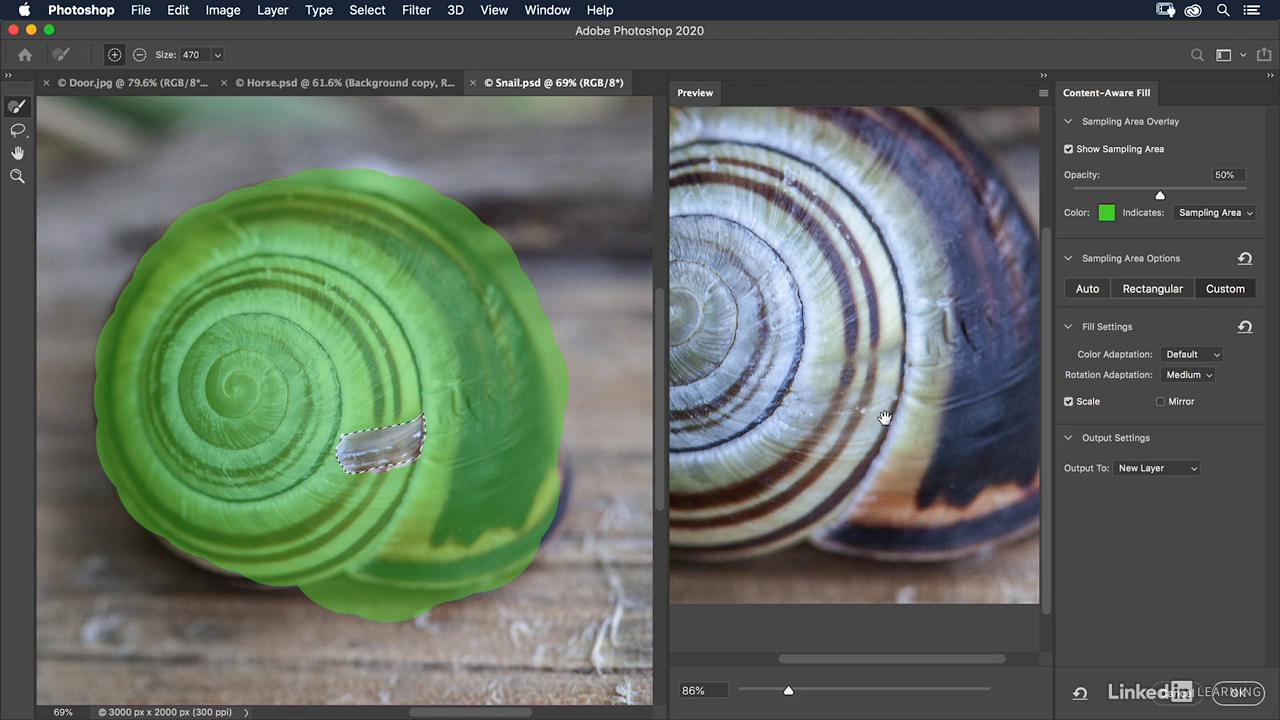
# Step: Apply the fill to a Background copy layer and toggle its visibility to compare before and after
pyautogui.click(1247, 699)
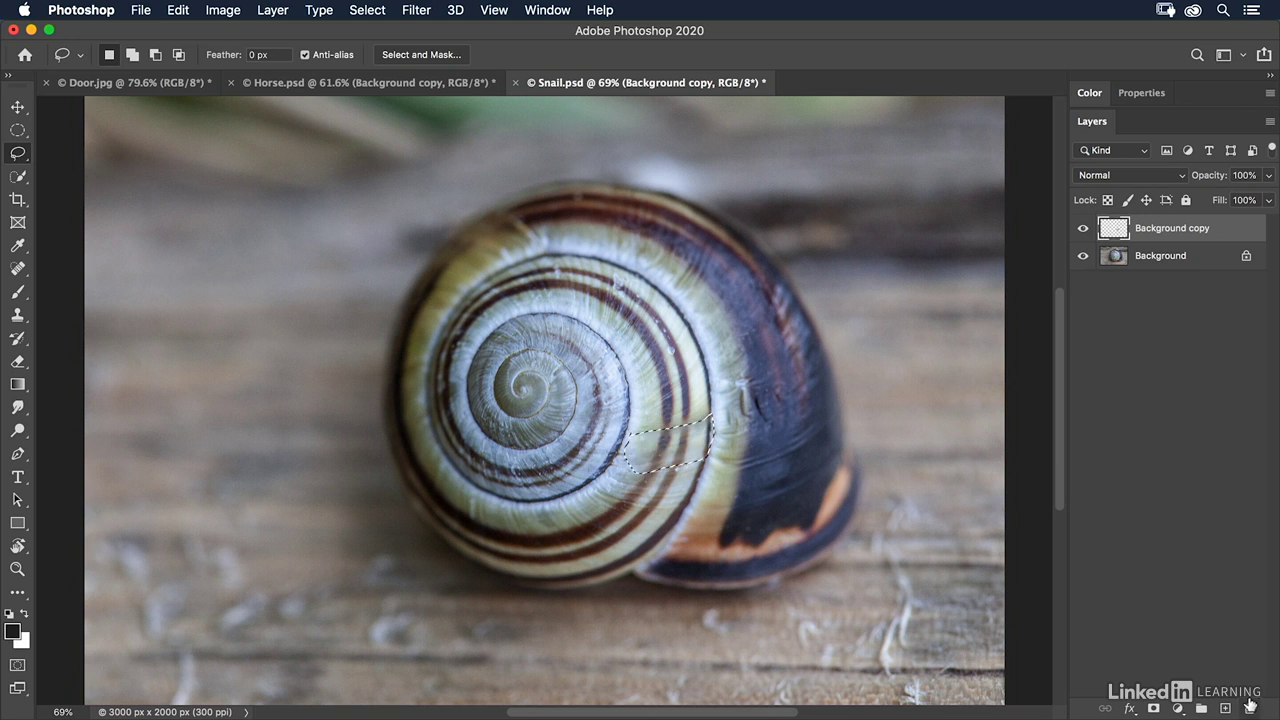
pyautogui.click(1083, 229)
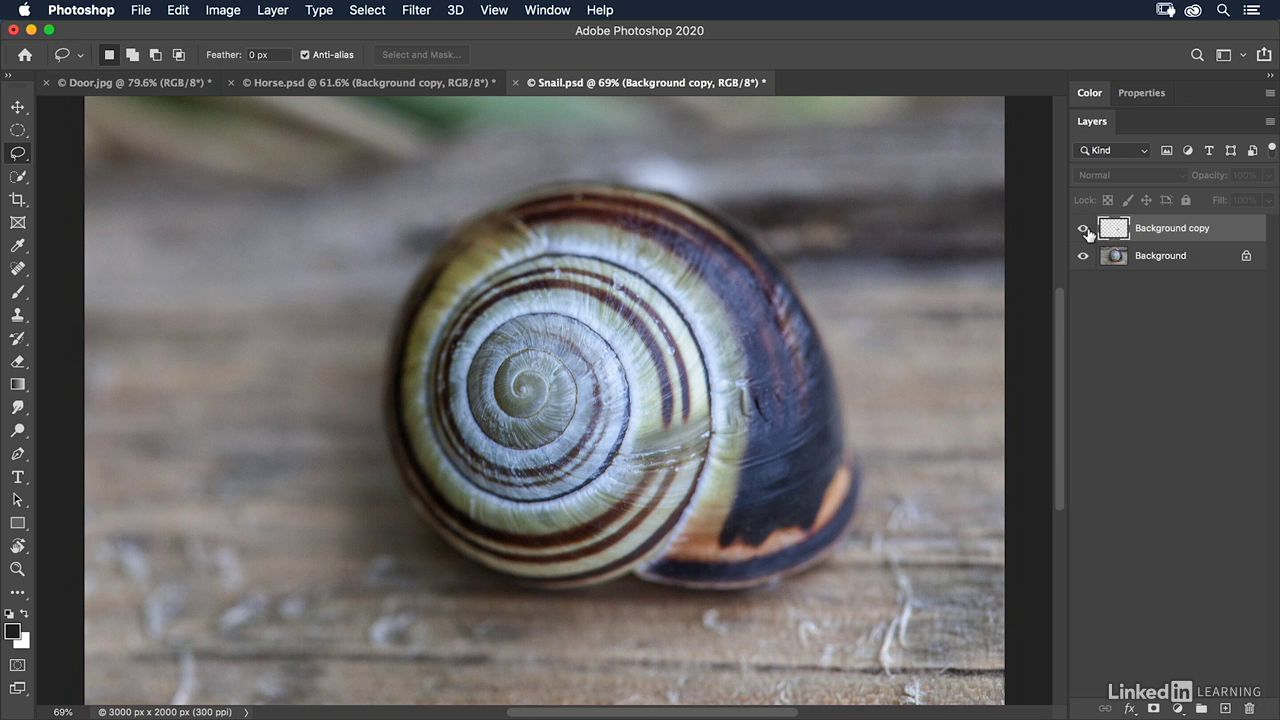
pyautogui.click(1083, 229)
pyautogui.click(1083, 229)
pyautogui.click(1083, 229)
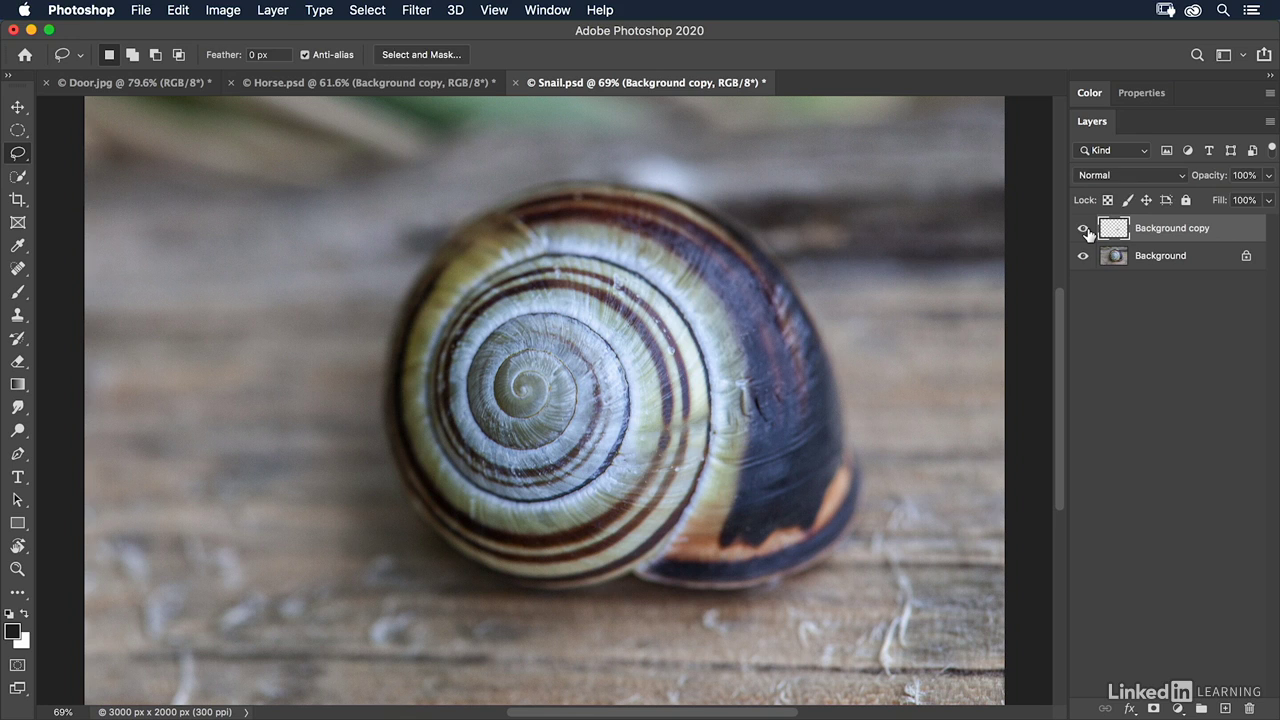